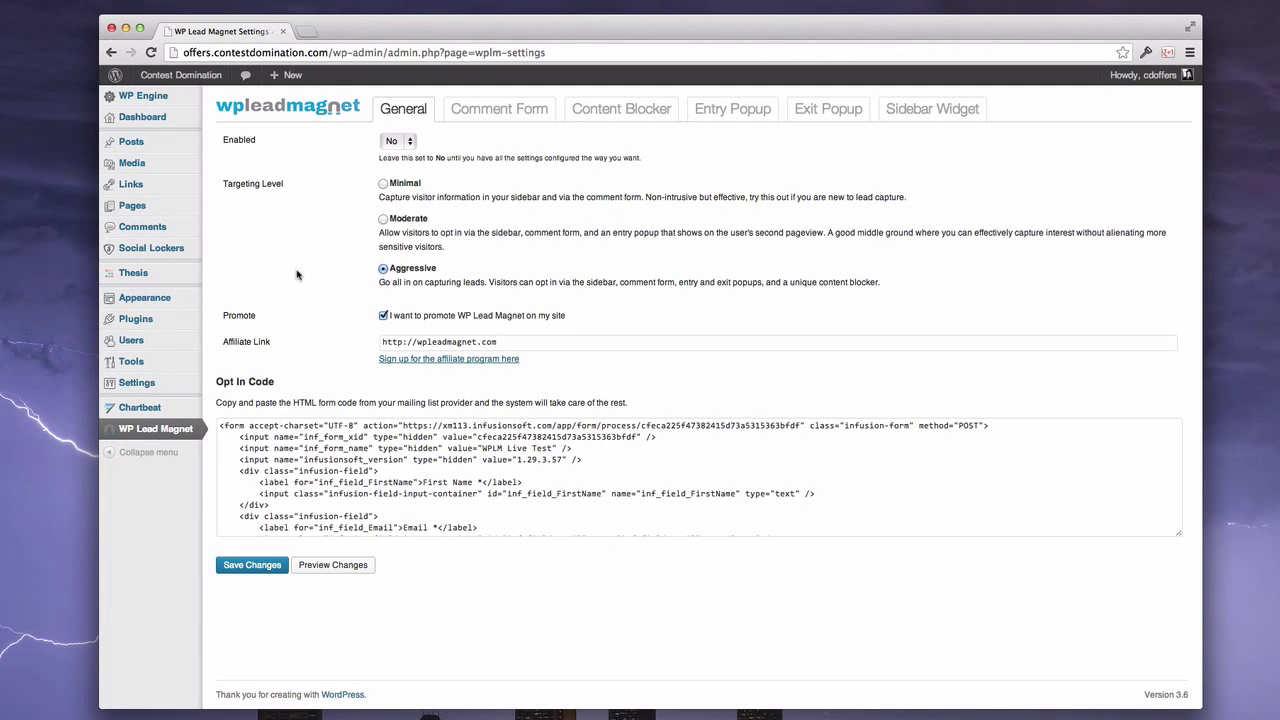
Try the Minimal, Moderate and Aggressive targeting levels in turn to compare the capture features each one offers
left_click(383, 184)
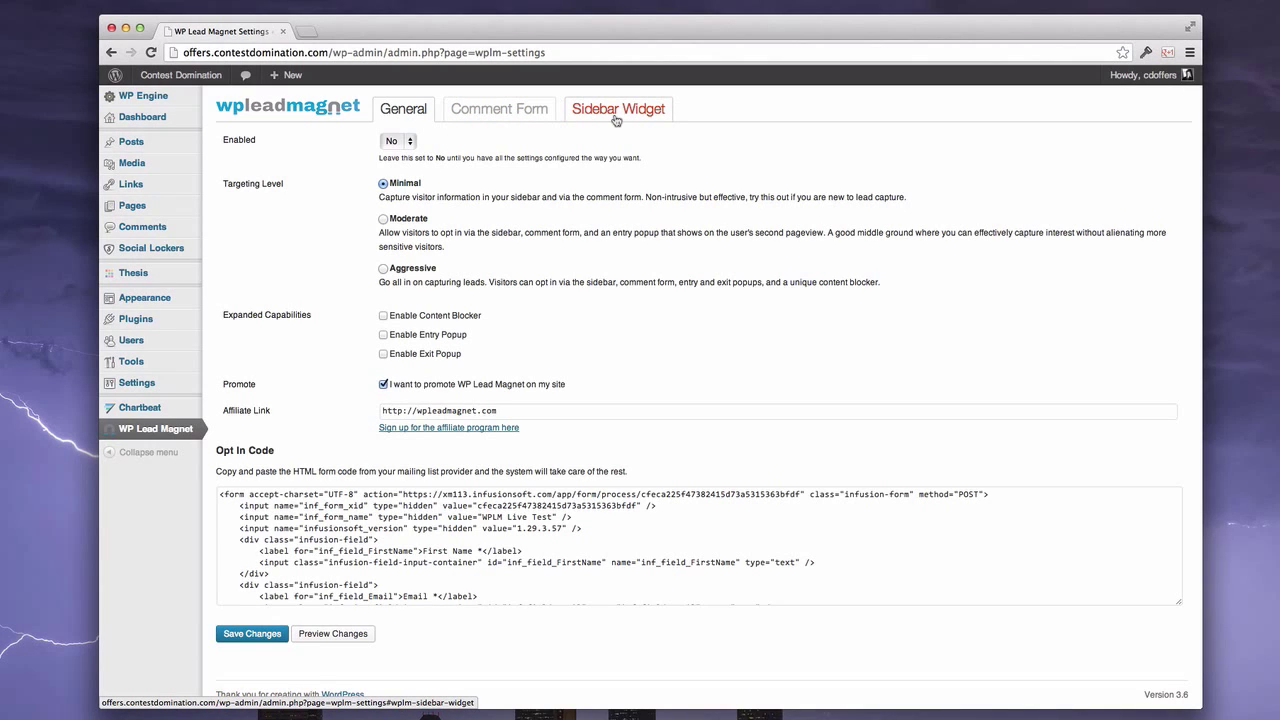
mouse_move(158, 304)
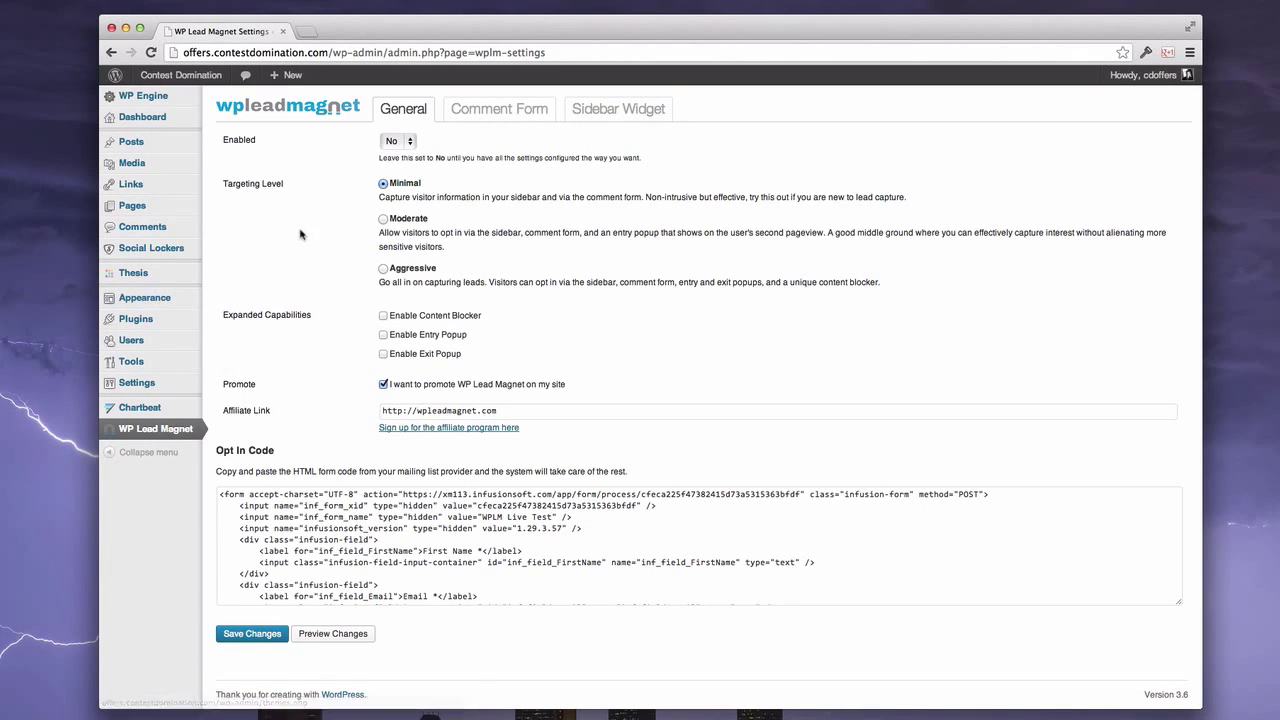
left_click(384, 220)
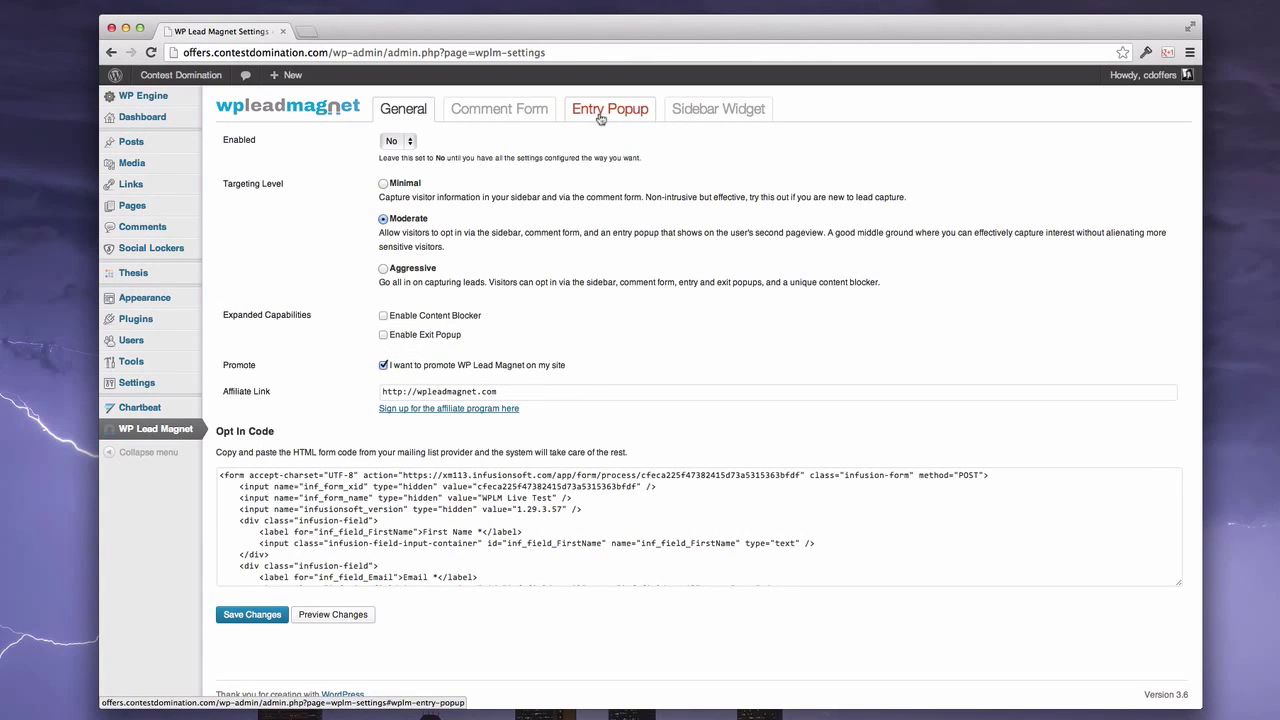
left_click(420, 271)
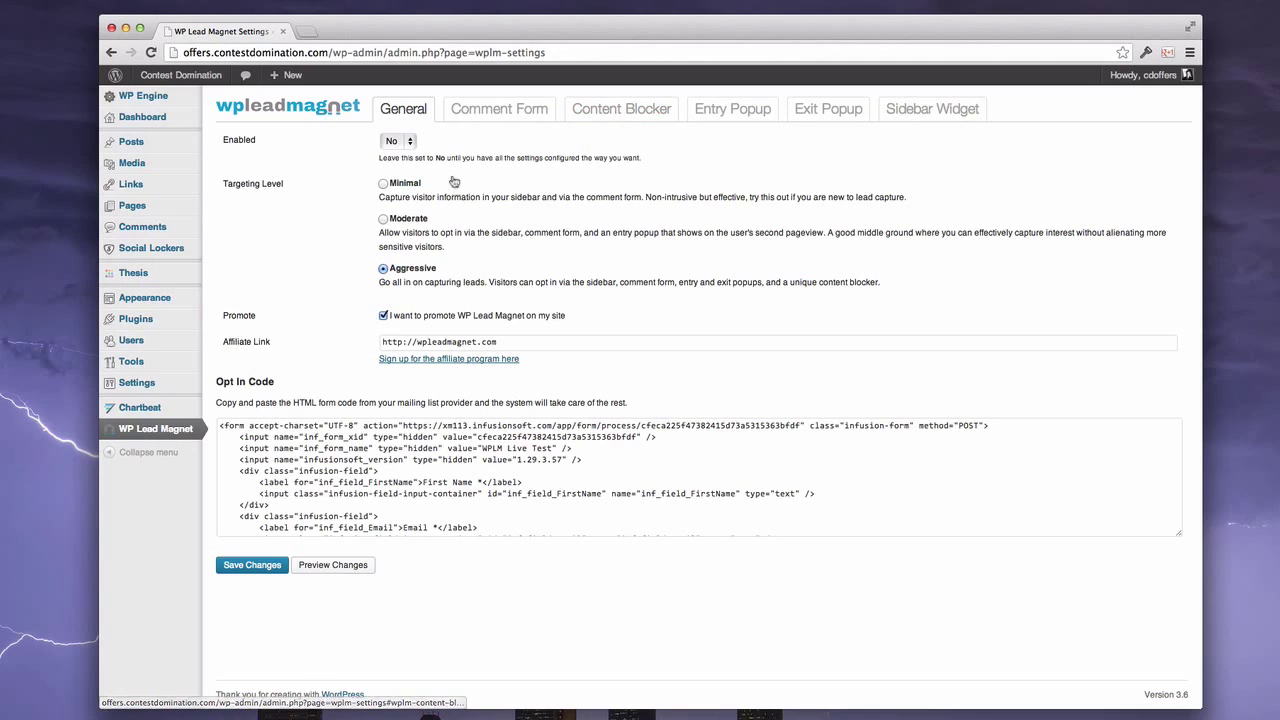
Try enabling and disabling the exit popup under the Moderate and Minimal targeting levels, then return to Aggressive
left_click(406, 220)
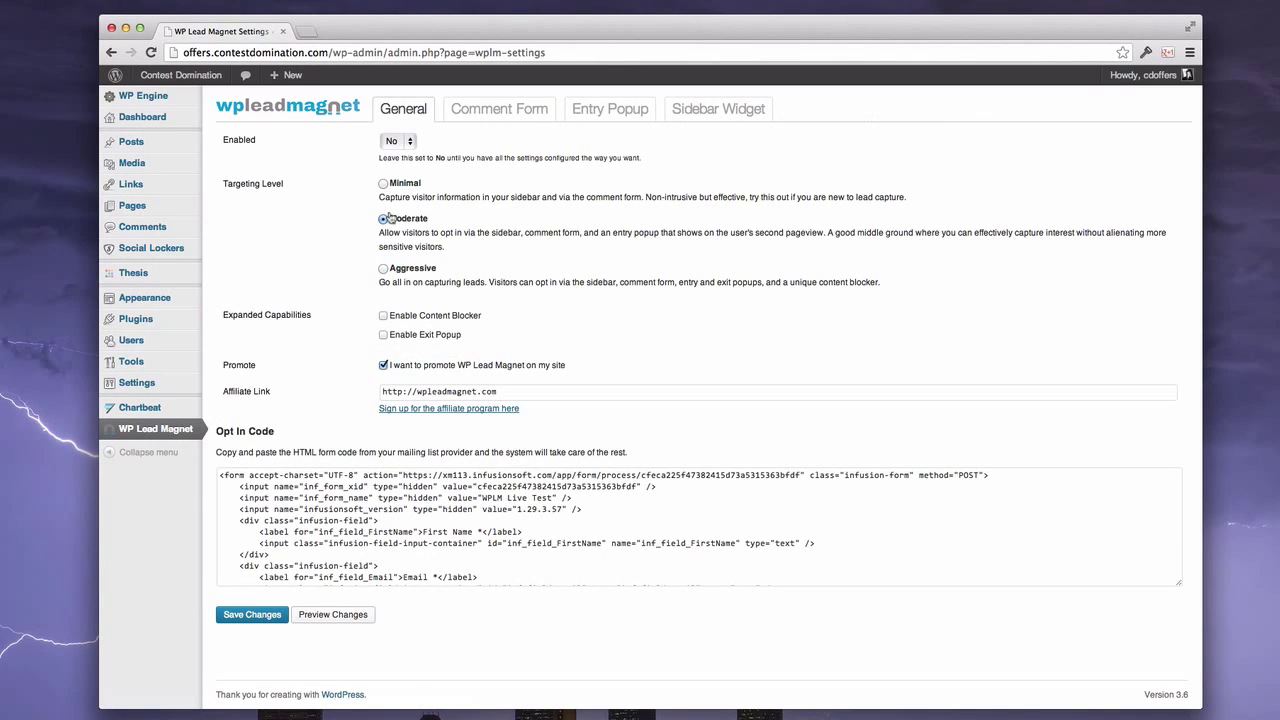
left_click(384, 336)
left_click(384, 336)
left_click(384, 184)
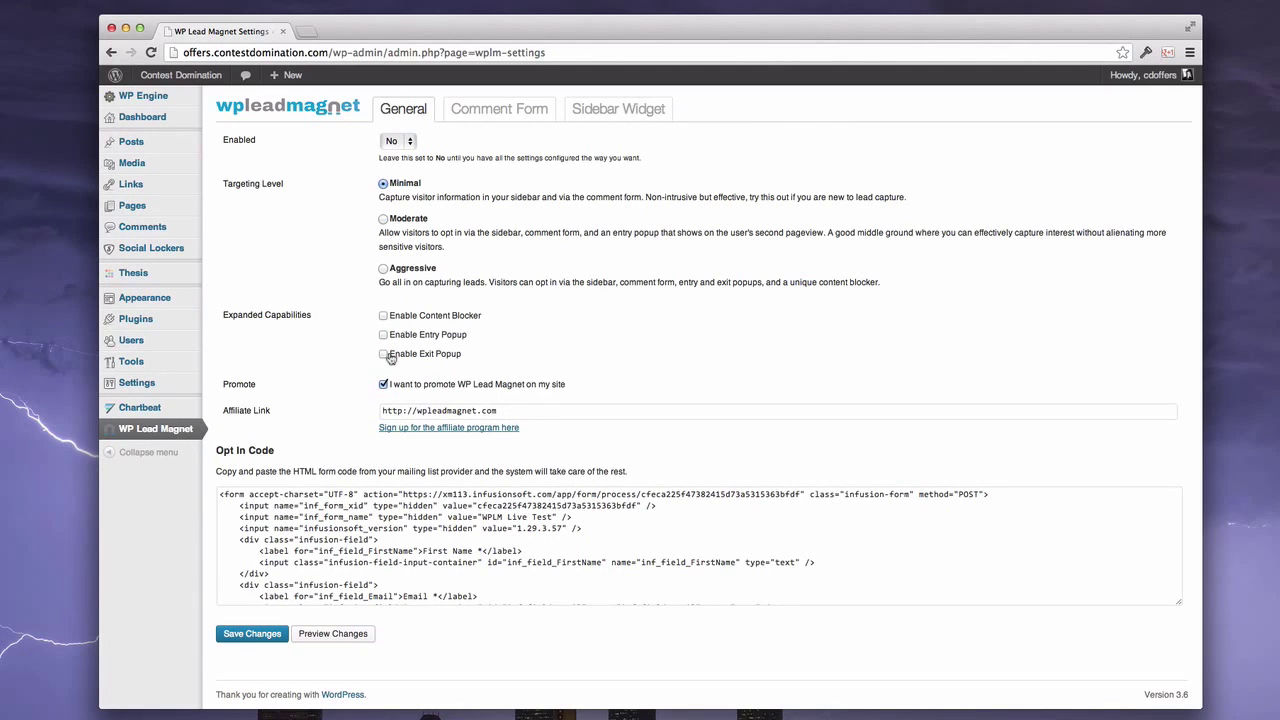
left_click(385, 355)
left_click(385, 355)
left_click(384, 269)
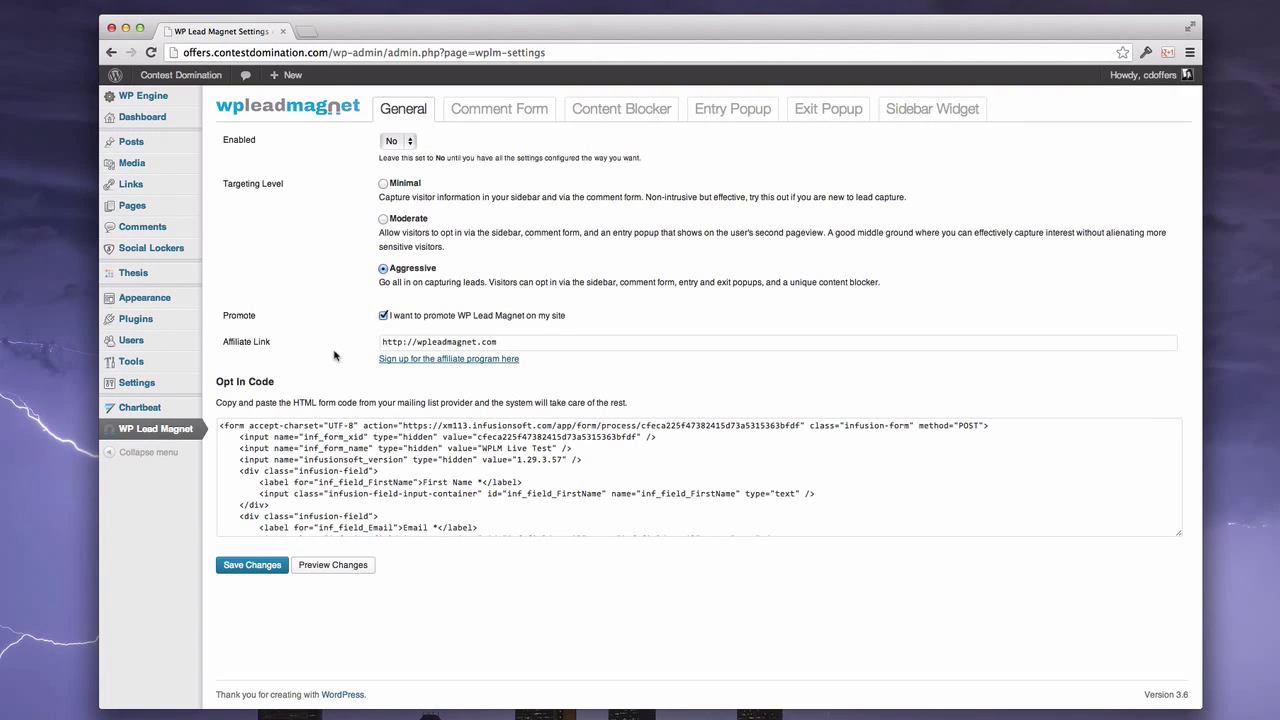
Review the mailing list form's HTML in the opt-in code from beginning to end
left_click_drag(219, 425, 490, 530)
left_click(490, 529)
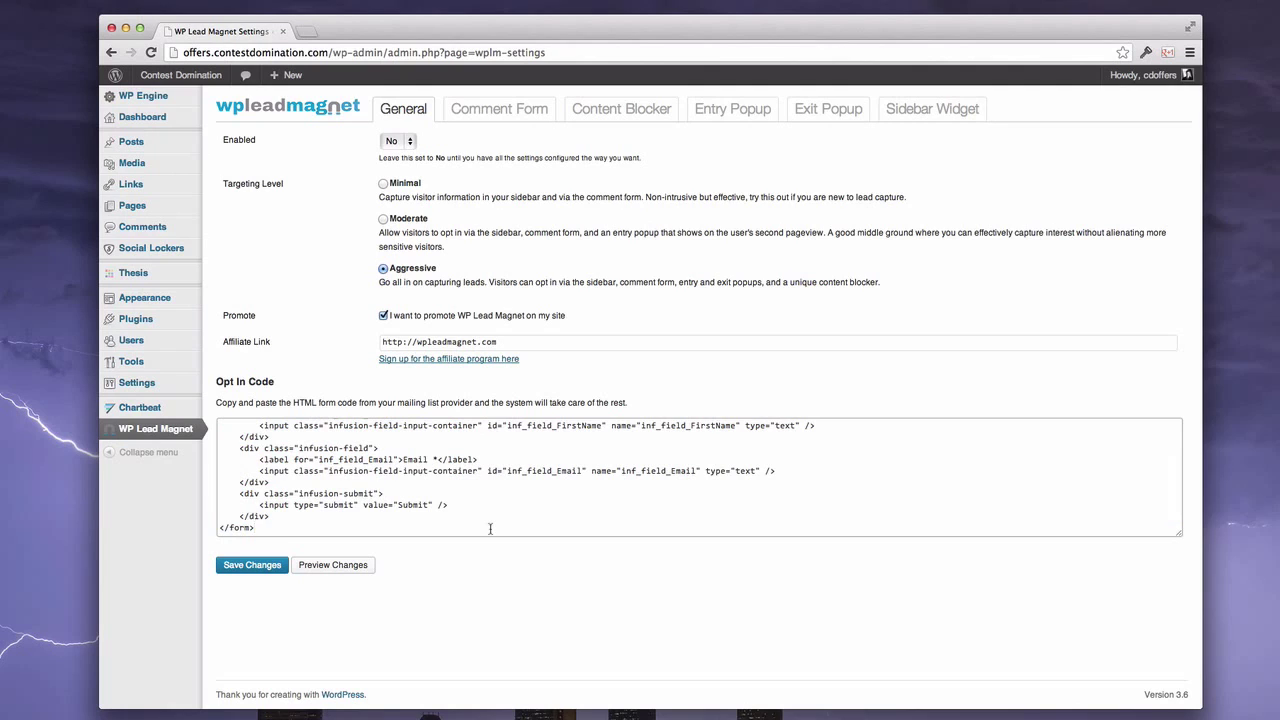
scroll(490, 529, "up", 5)
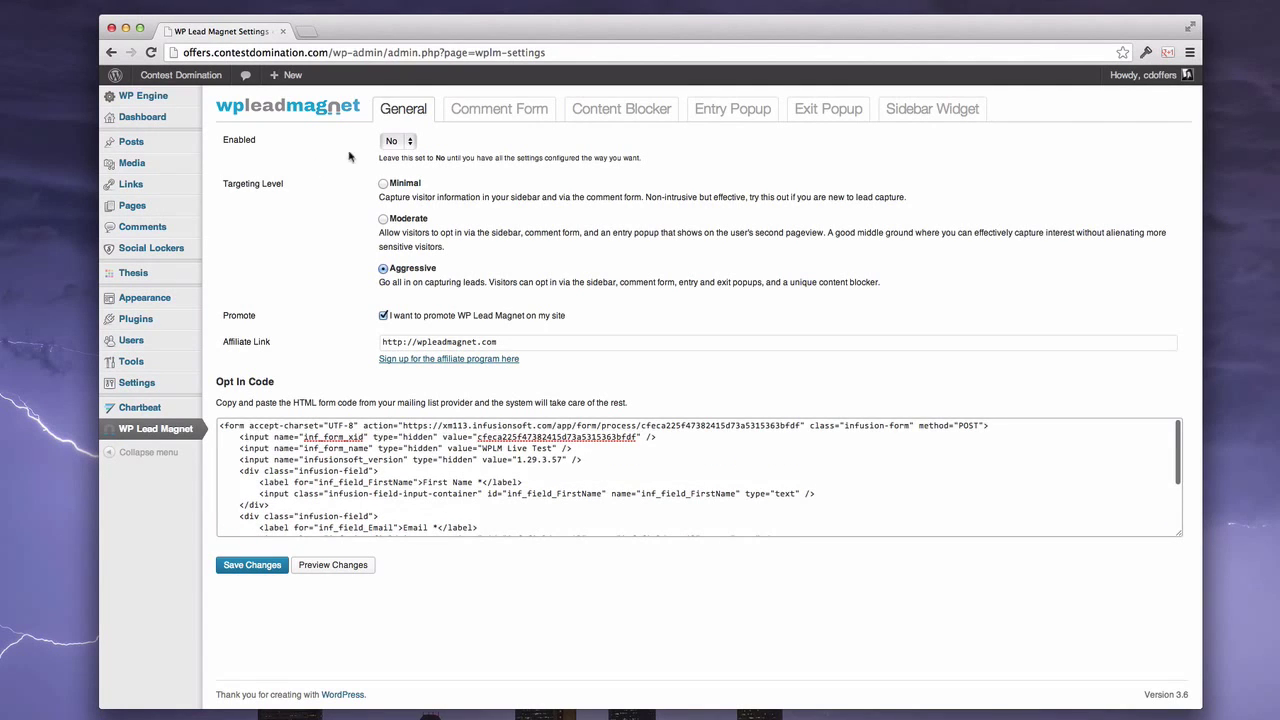
Set the lead magnet's Enabled option to Yes and save the general settings
left_click(396, 141)
left_click(396, 155)
left_click(270, 567)
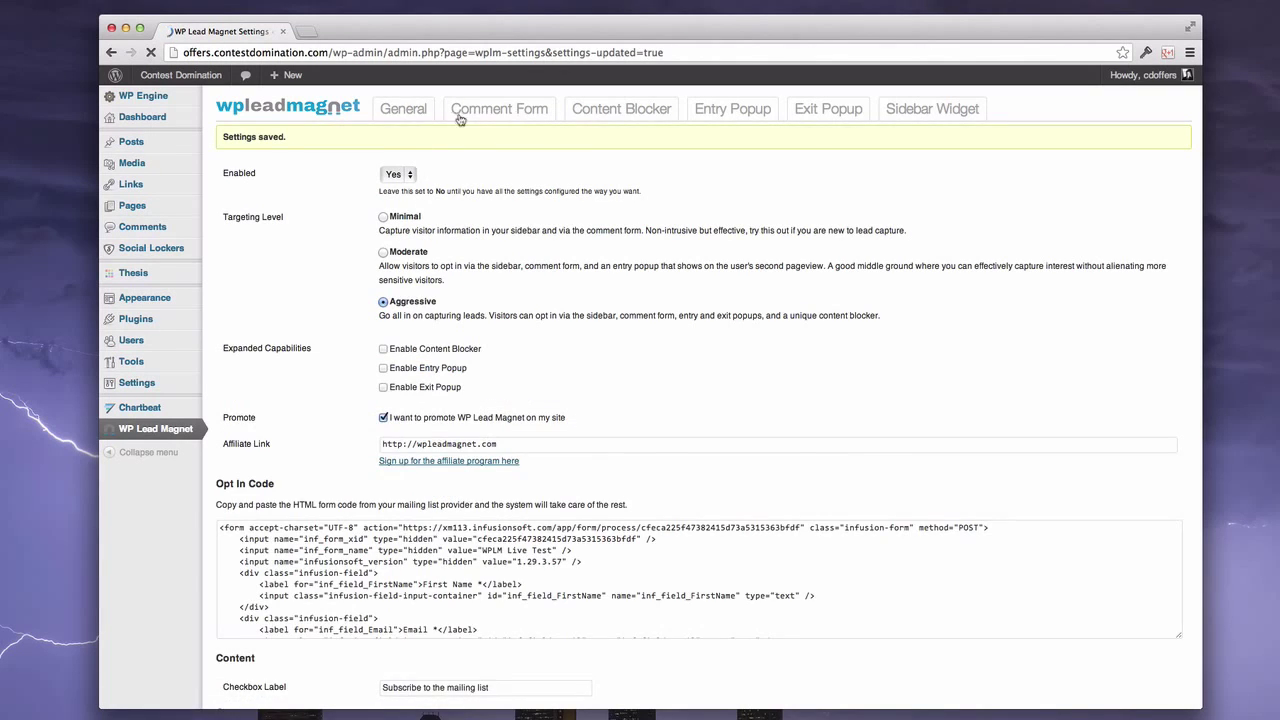
Review the Comment Form's checkbox label and the Content Blocker's text fields and color options
left_click(508, 115)
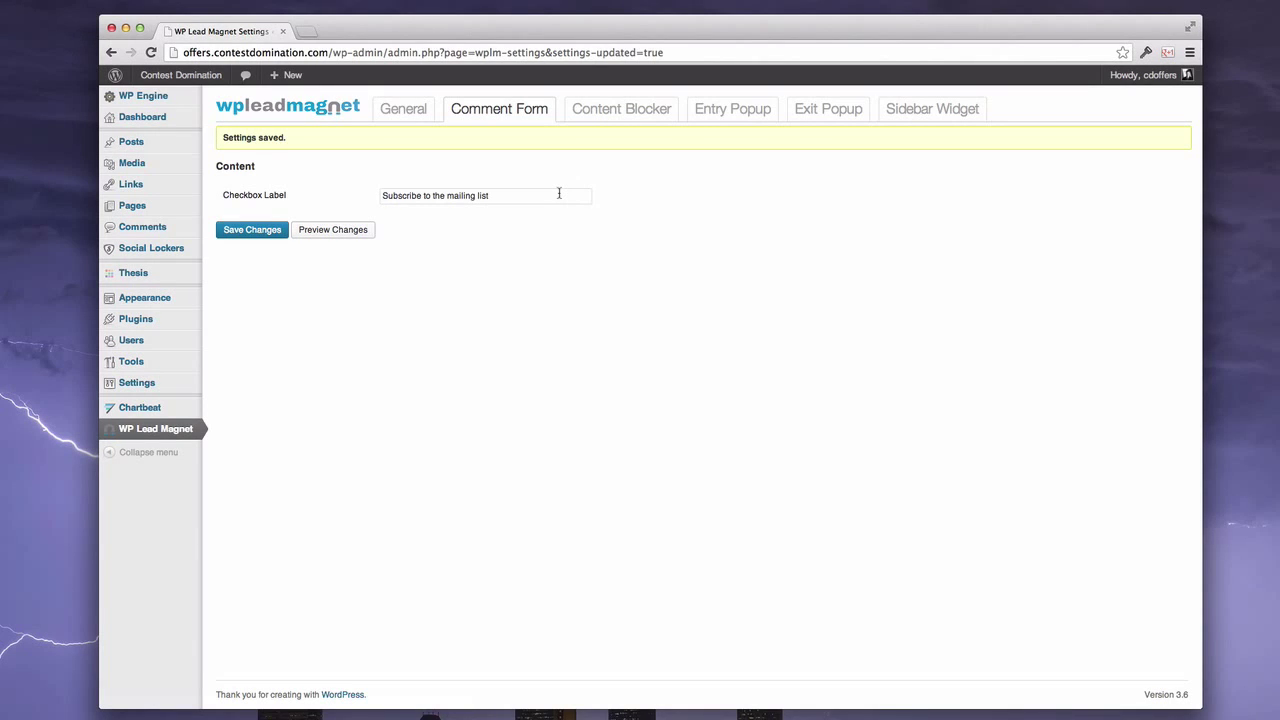
left_click(612, 108)
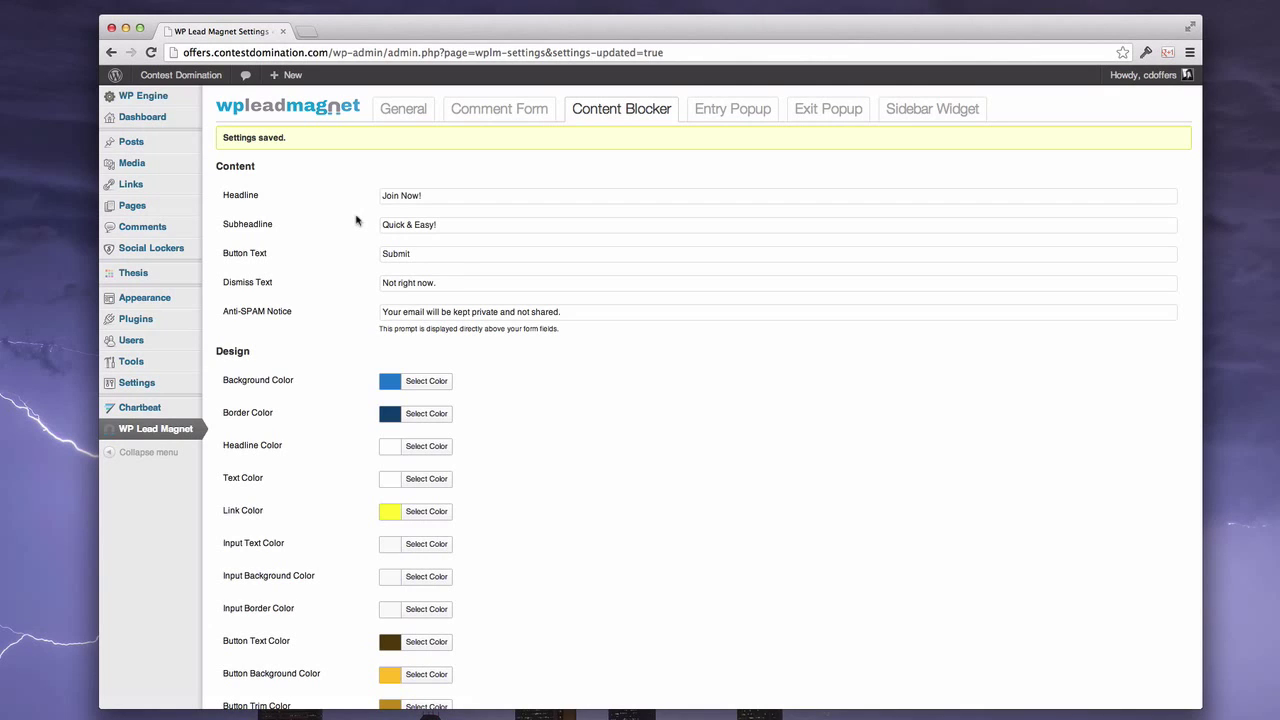
left_click(472, 195)
left_click(468, 225)
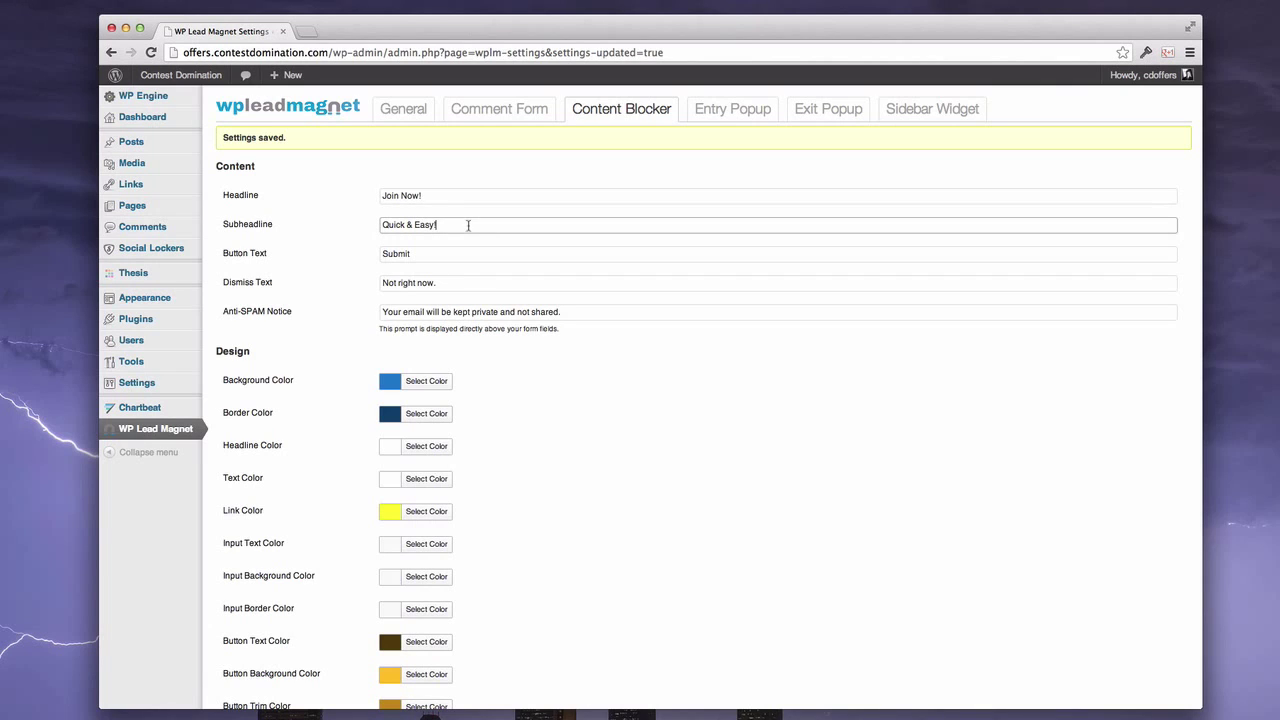
left_click(471, 253)
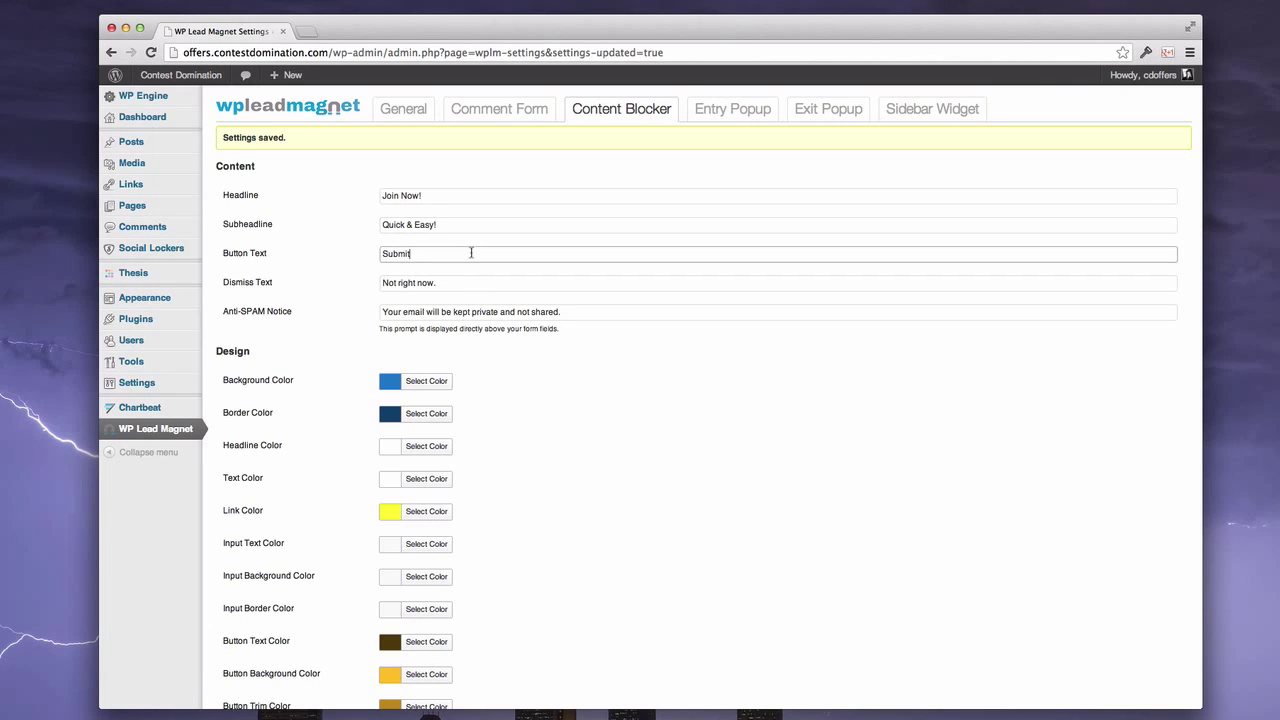
left_click(519, 285)
left_click(574, 311)
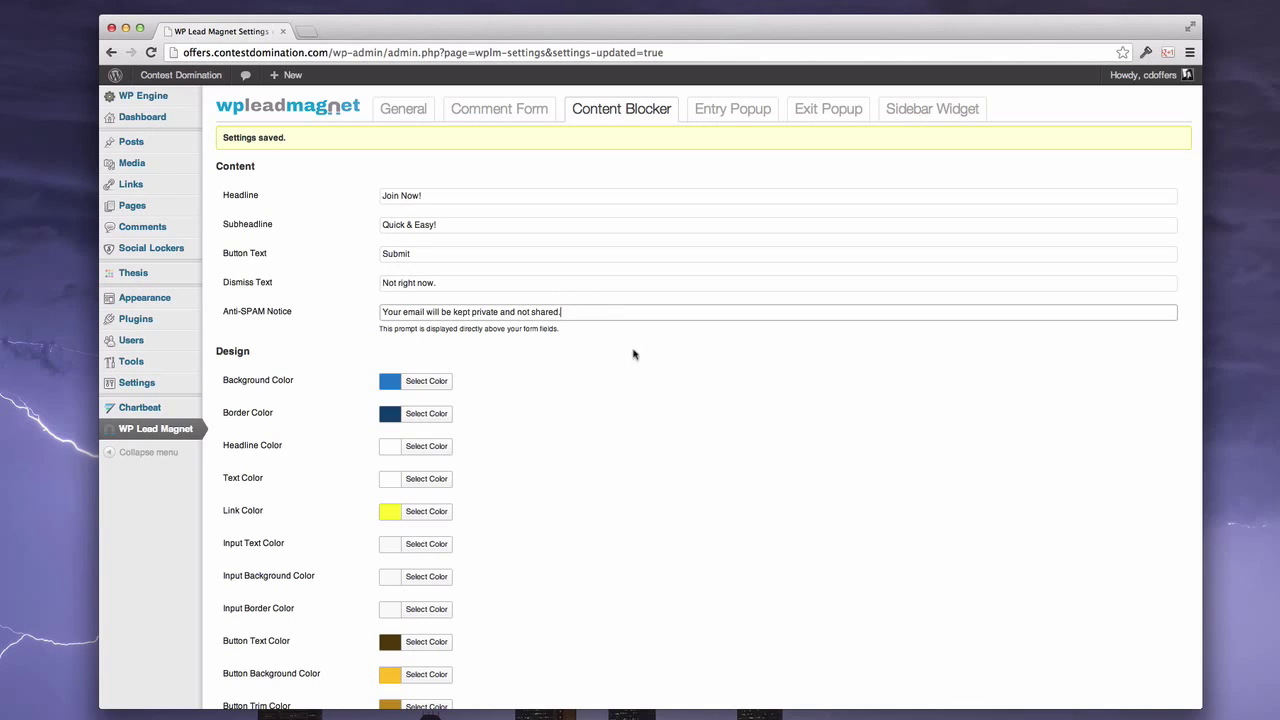
scroll(440, 260, "down", 3)
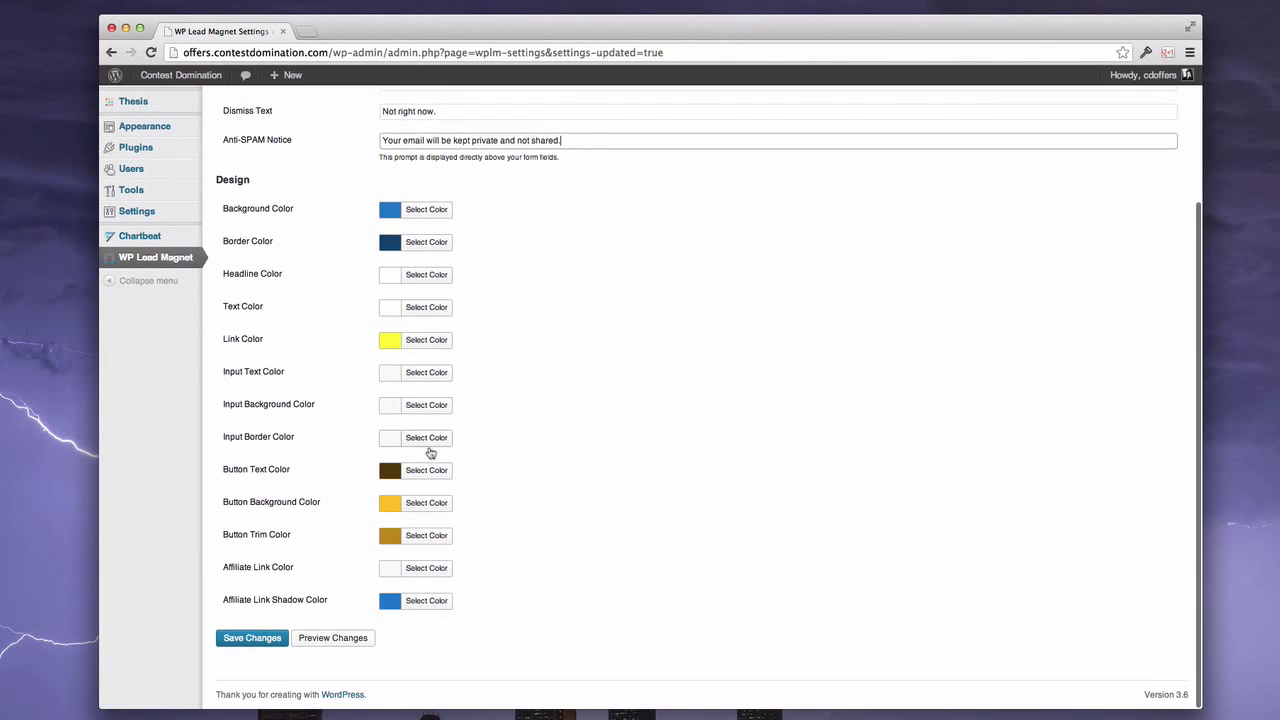
scroll(433, 560, "up", 3)
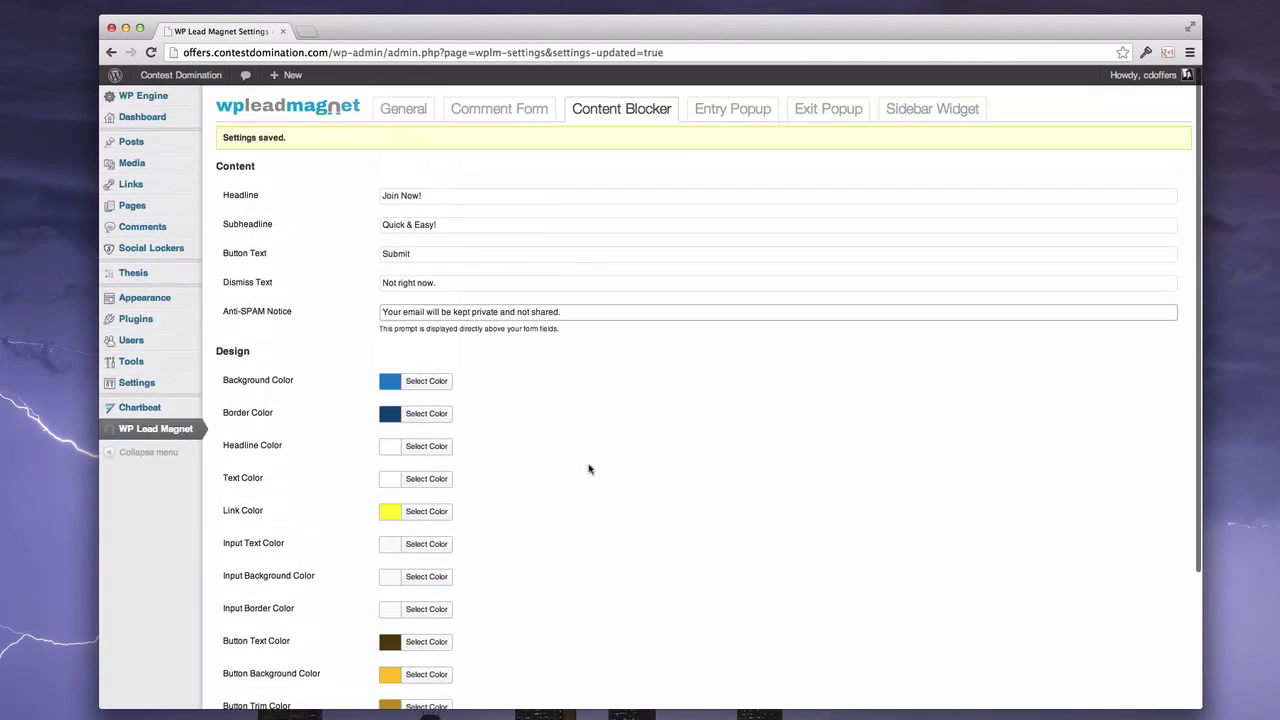
Examine the Entry Popup's content fields, including bullet points and testimonial, and its design colors
left_click(712, 110)
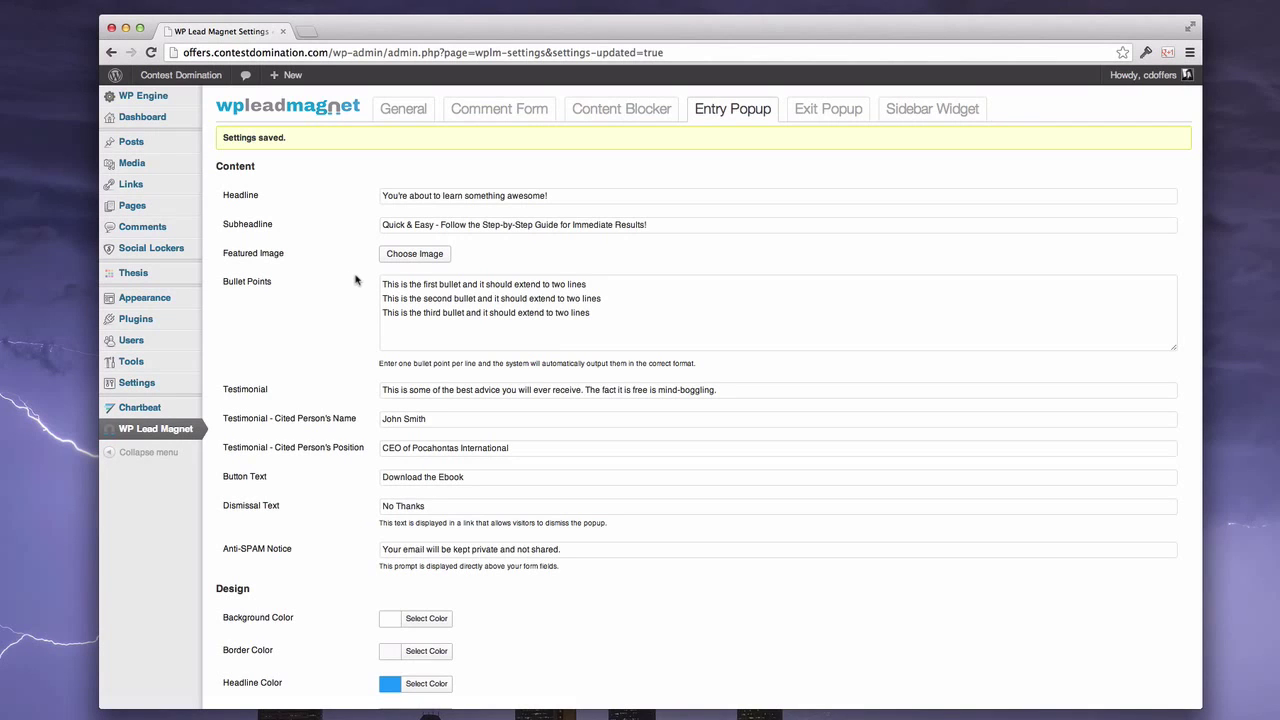
scroll(540, 300, "down", 5)
scroll(471, 494, "down", 4)
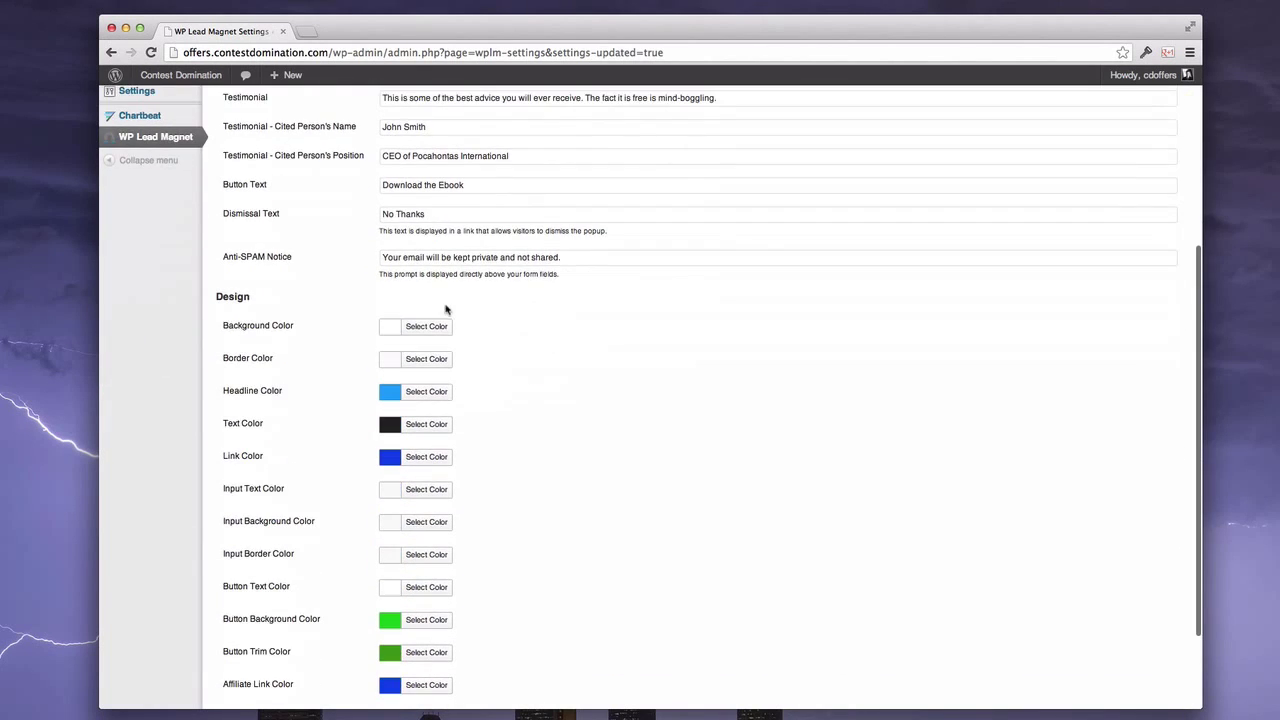
scroll(698, 313, "up", 8)
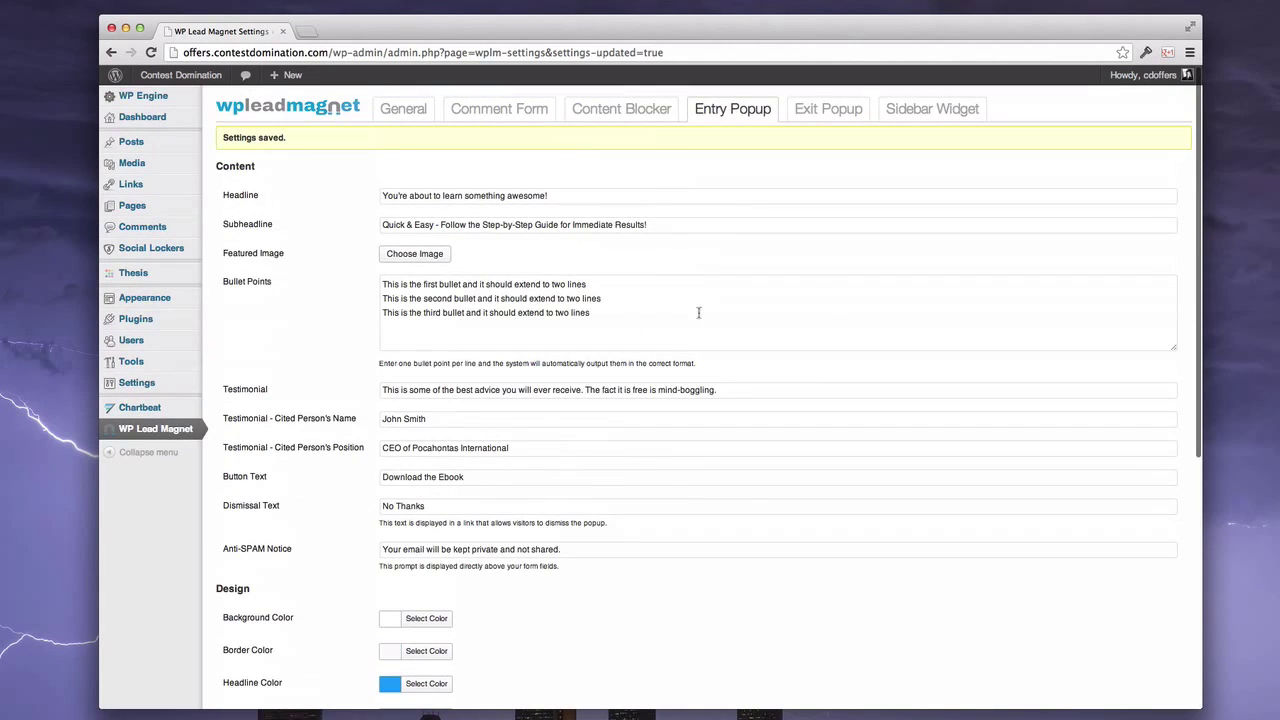
Examine the Exit Popup's content fields, including the "As Seen On" image, and its design colors
left_click(812, 112)
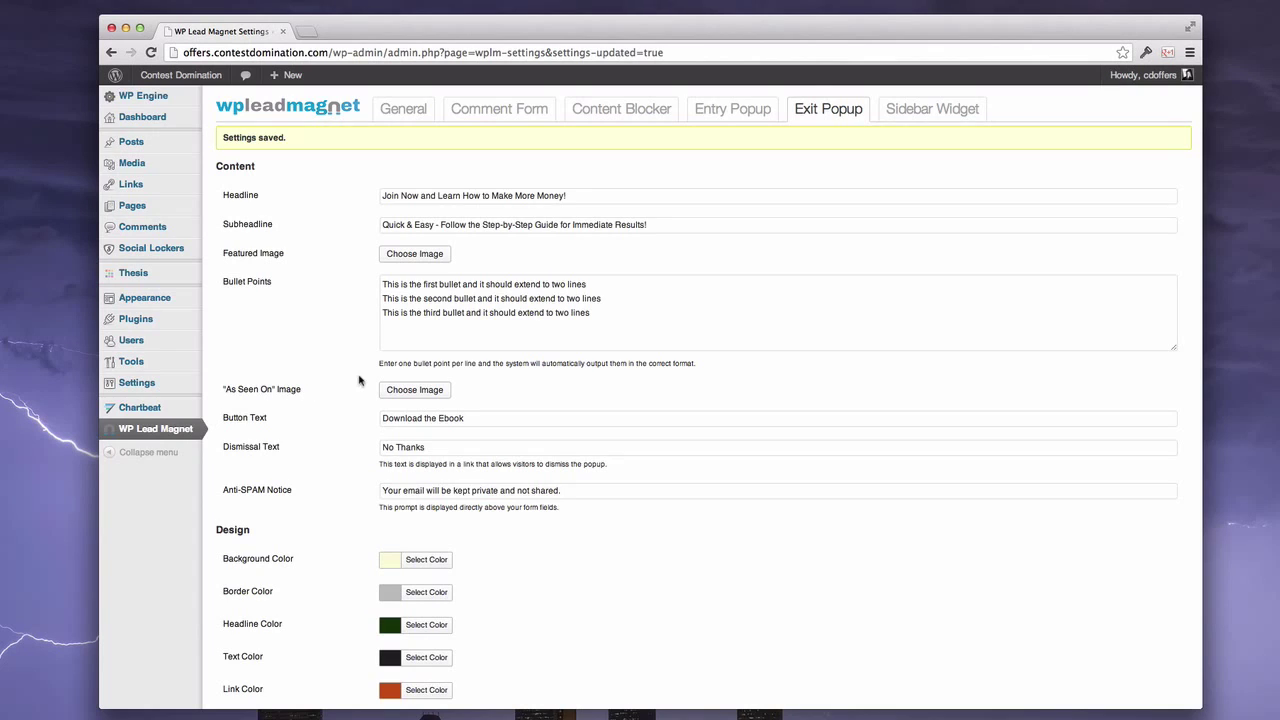
scroll(357, 377, "down", 8)
scroll(451, 566, "up", 10)
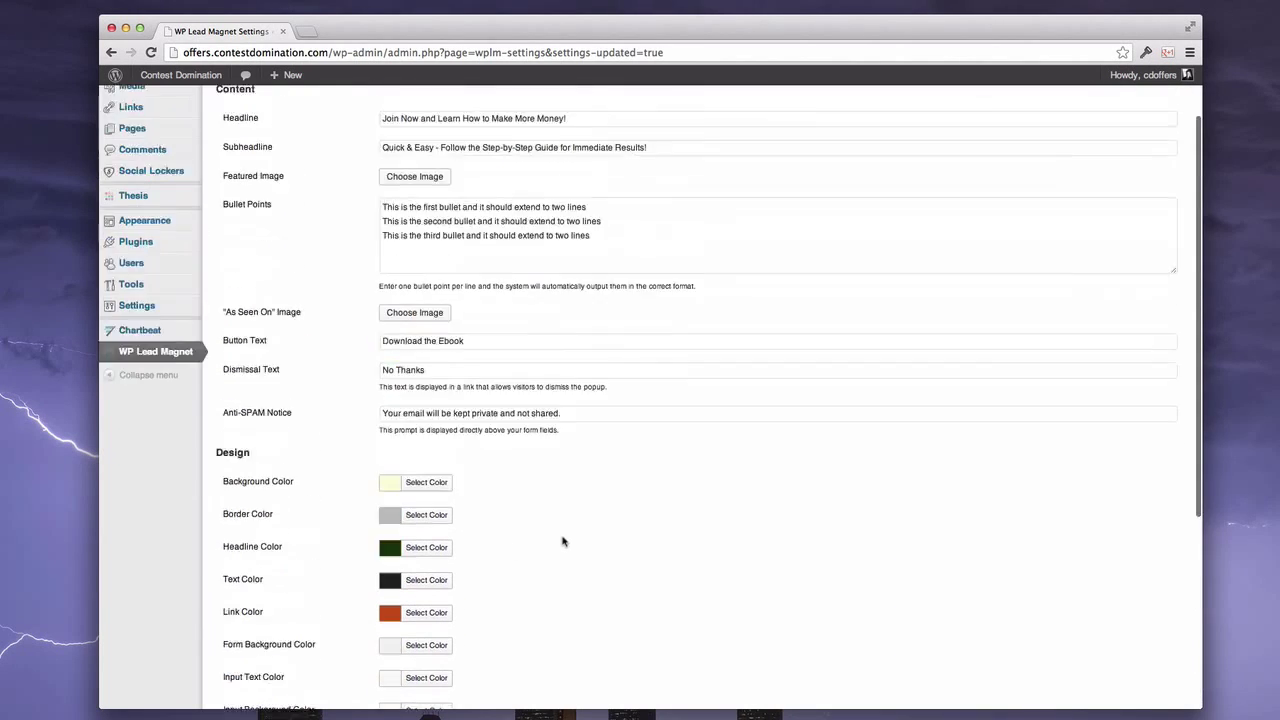
Look through the Sidebar Widget's content fields and design settings
left_click(907, 112)
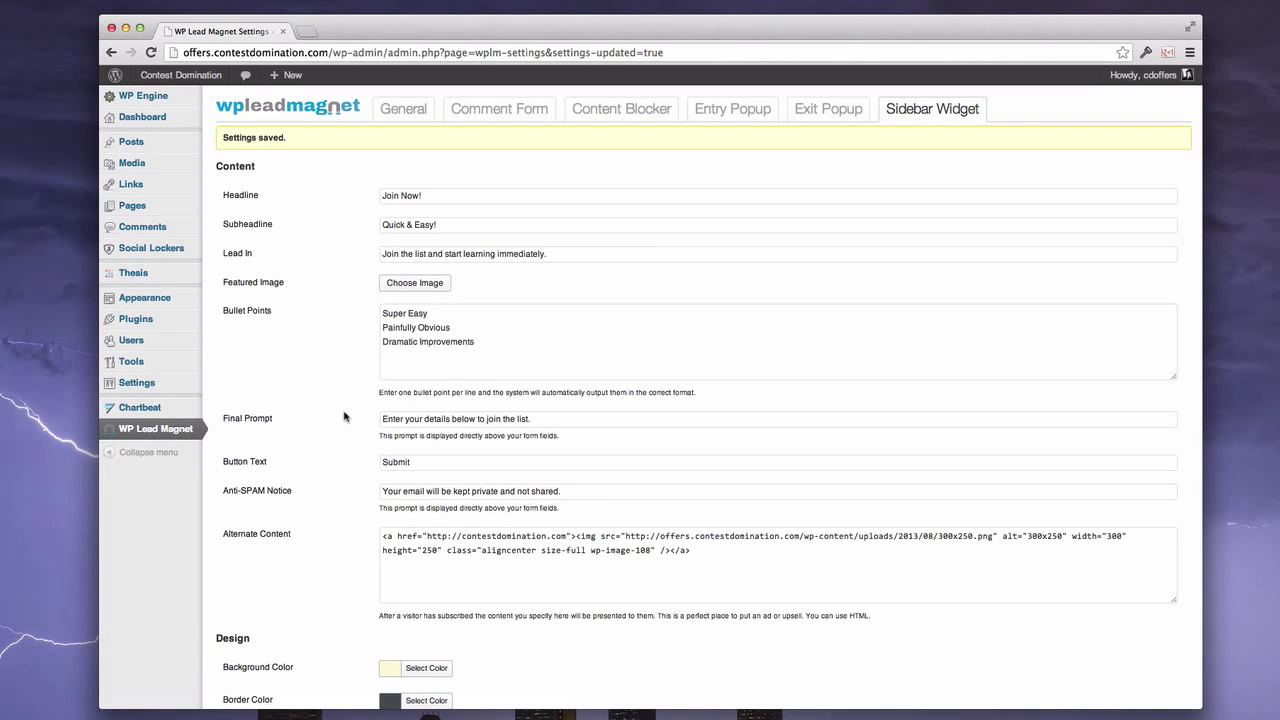
scroll(344, 416, "down", 1)
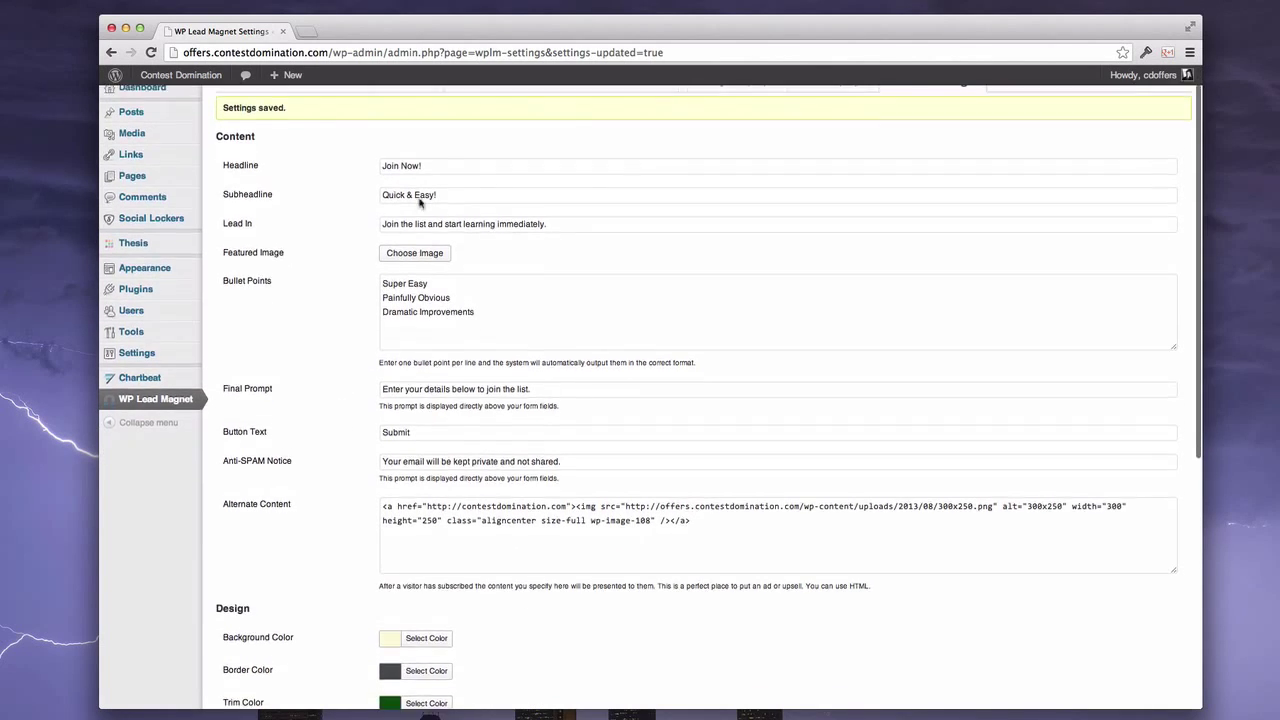
scroll(456, 520, "down", 9)
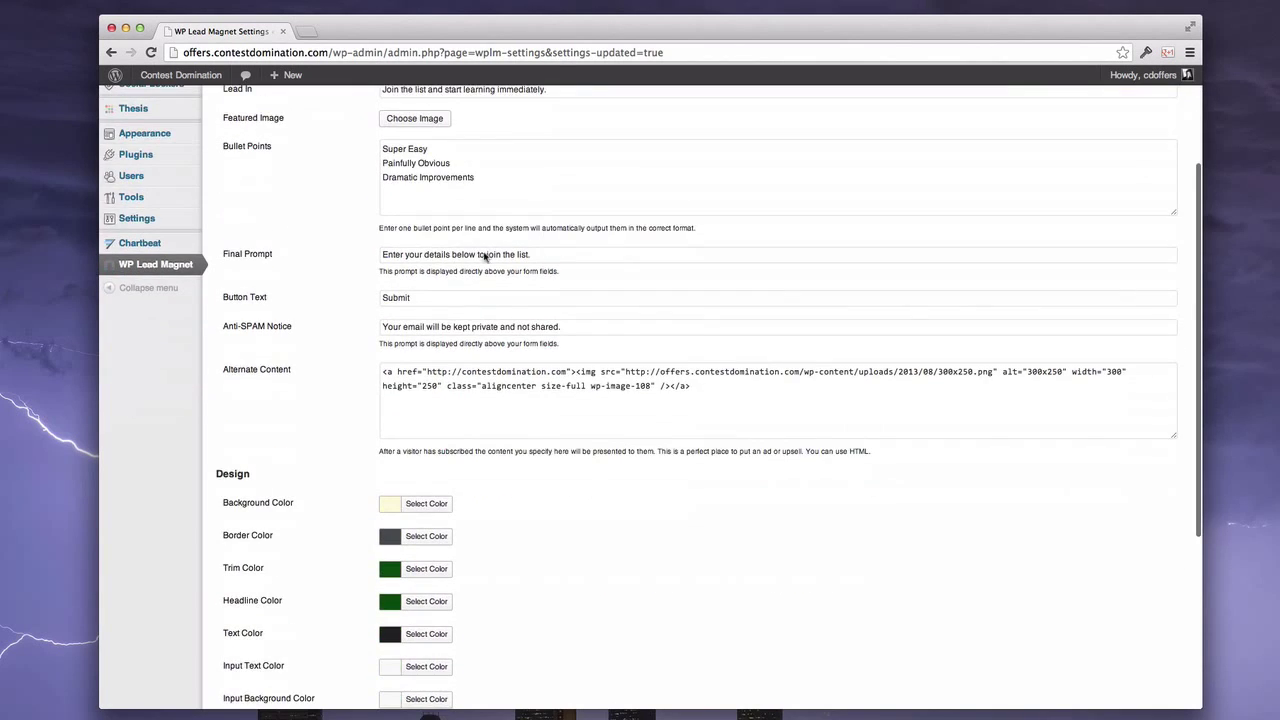
scroll(317, 469, "up", 8)
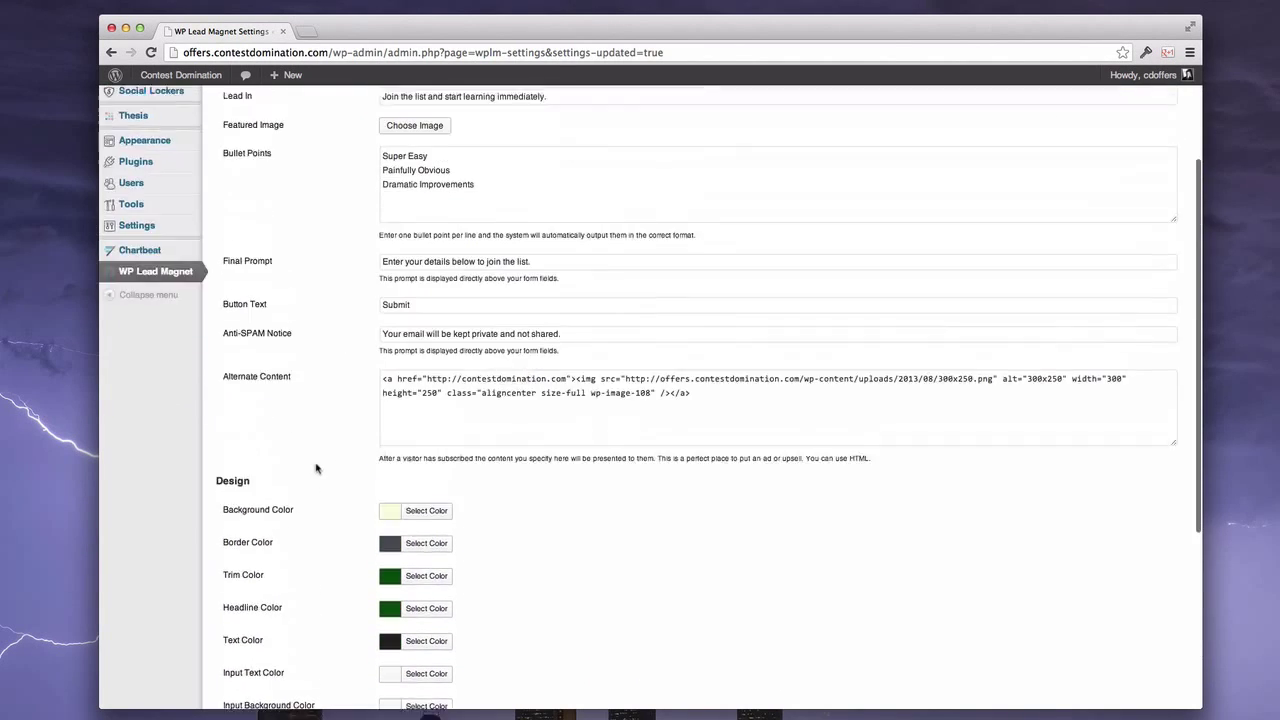
Examine the Sidebar Widget's alternate content HTML shown to visitors after they subscribe
left_click_drag(383, 457, 720, 466)
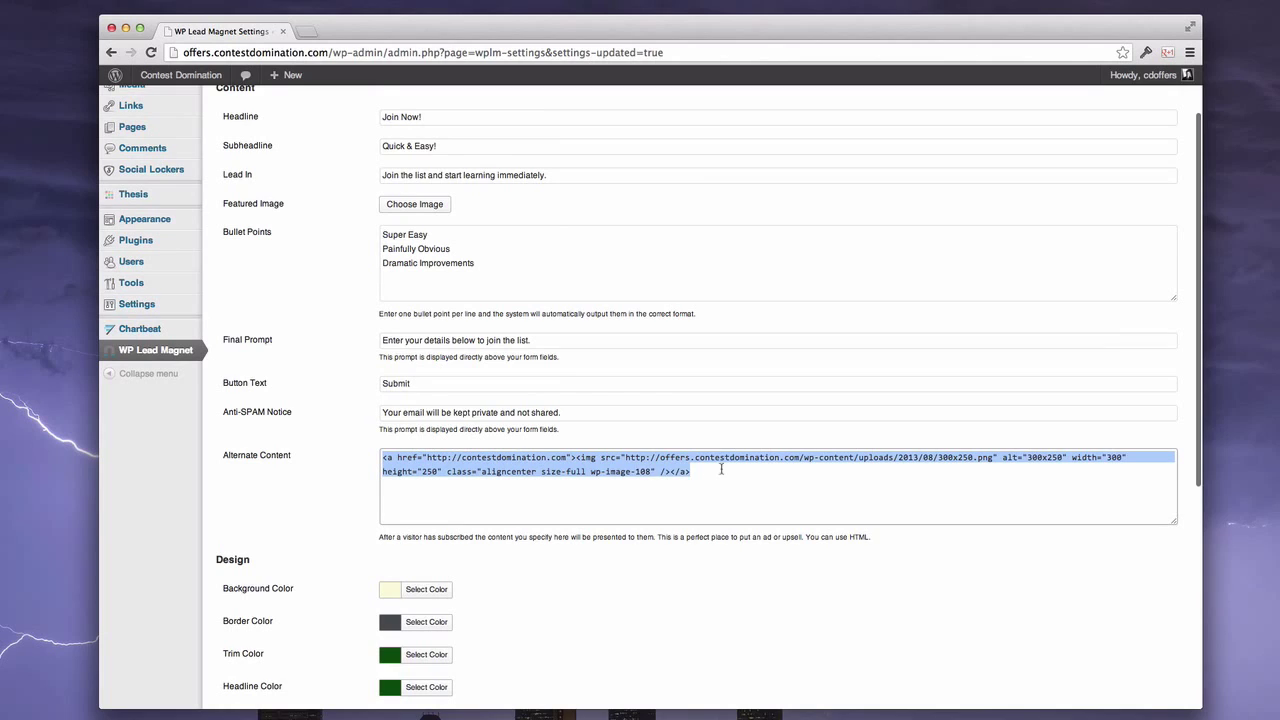
left_click(718, 471)
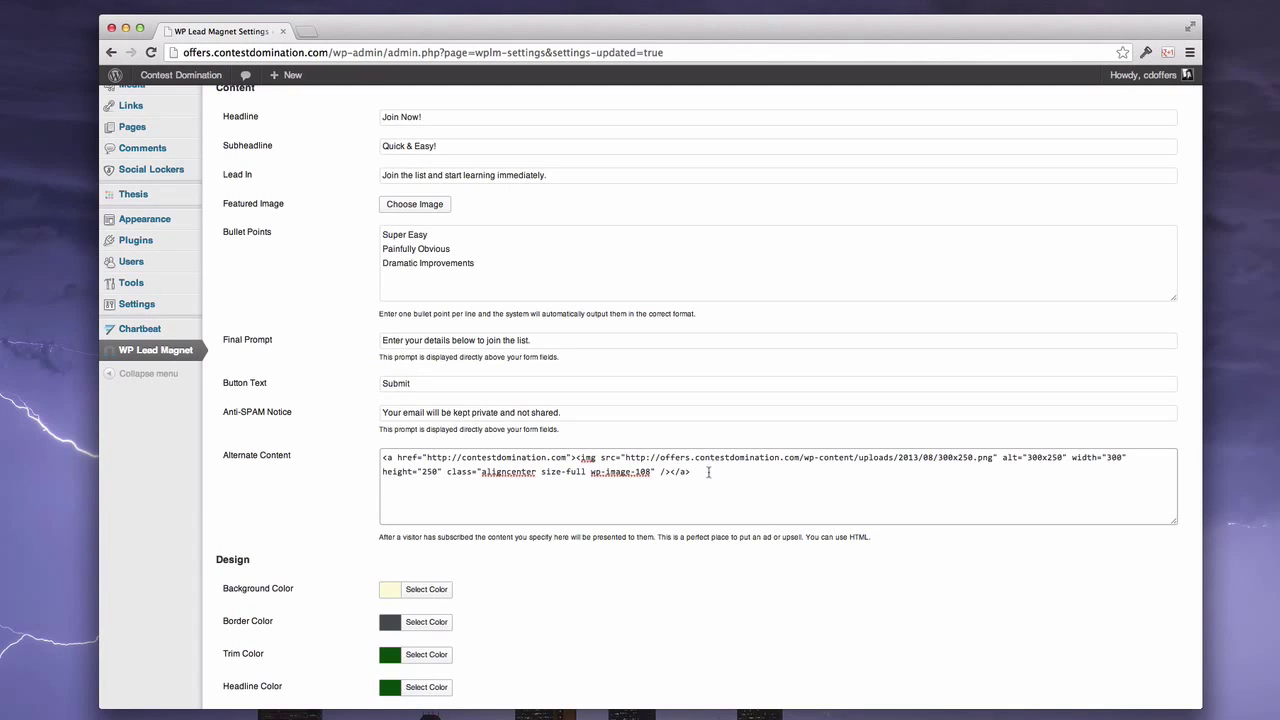
left_click_drag(708, 472, 380, 458)
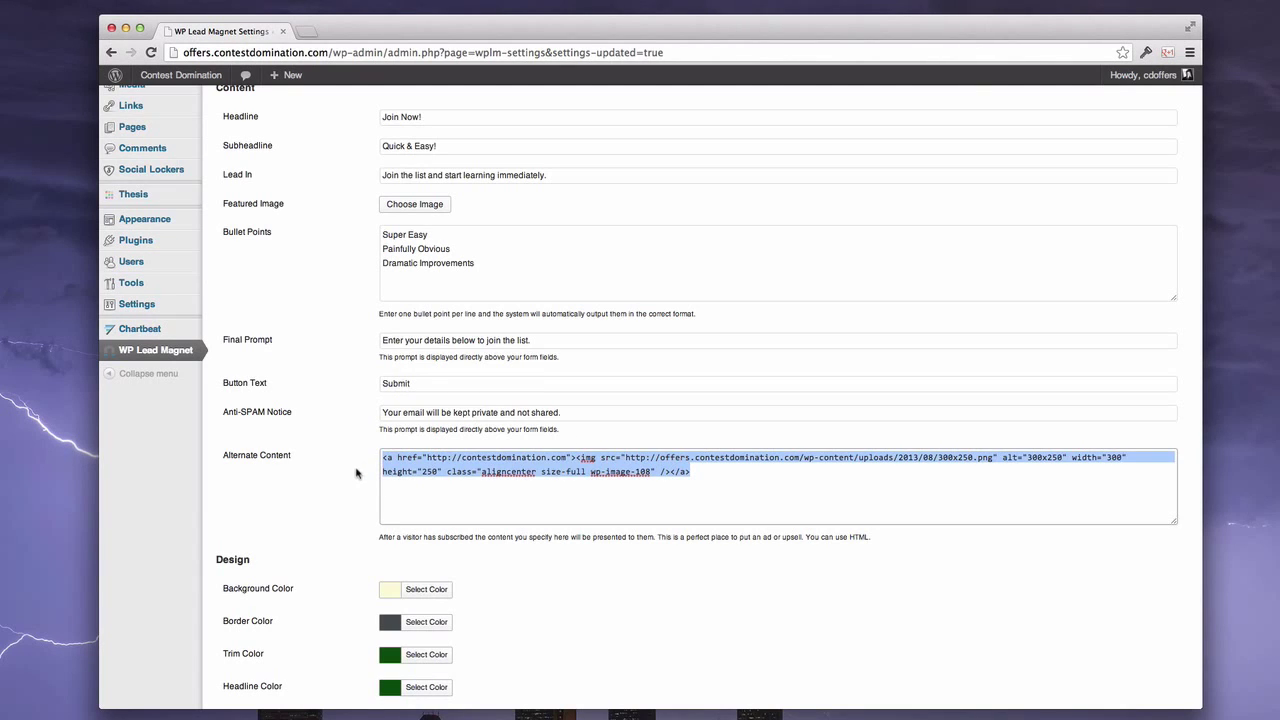
left_click(356, 474)
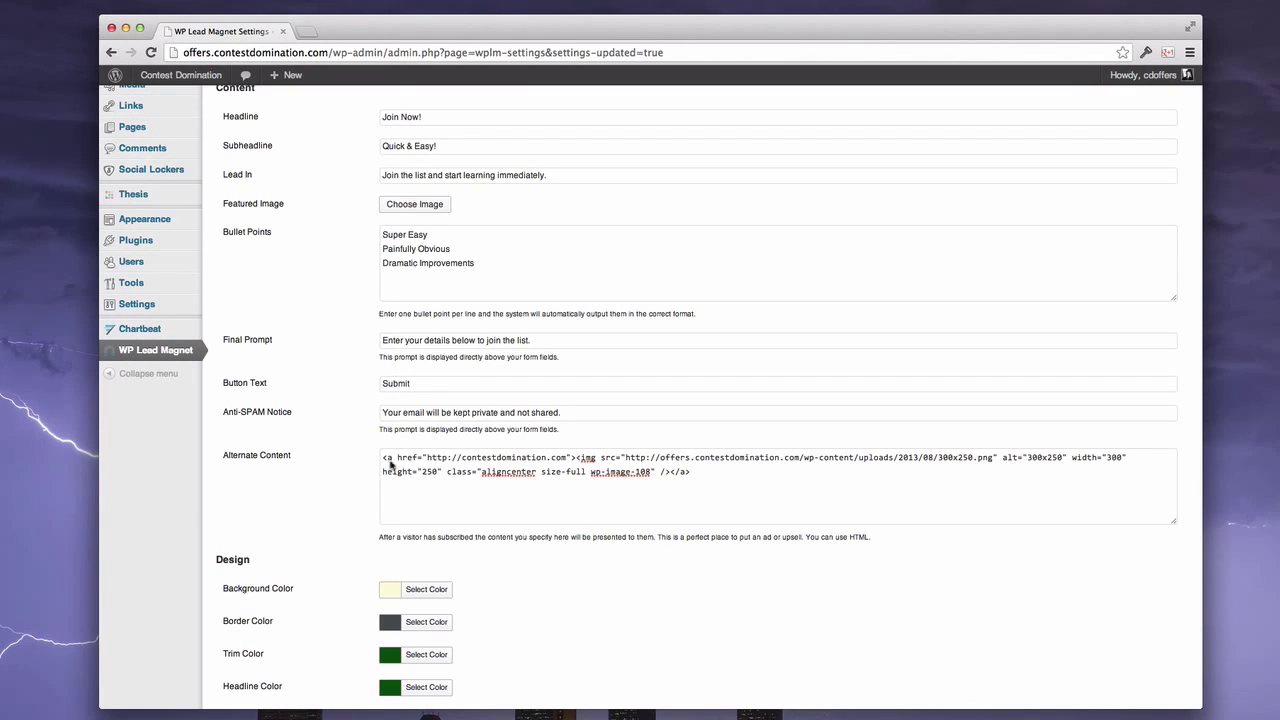
left_click_drag(381, 457, 719, 475)
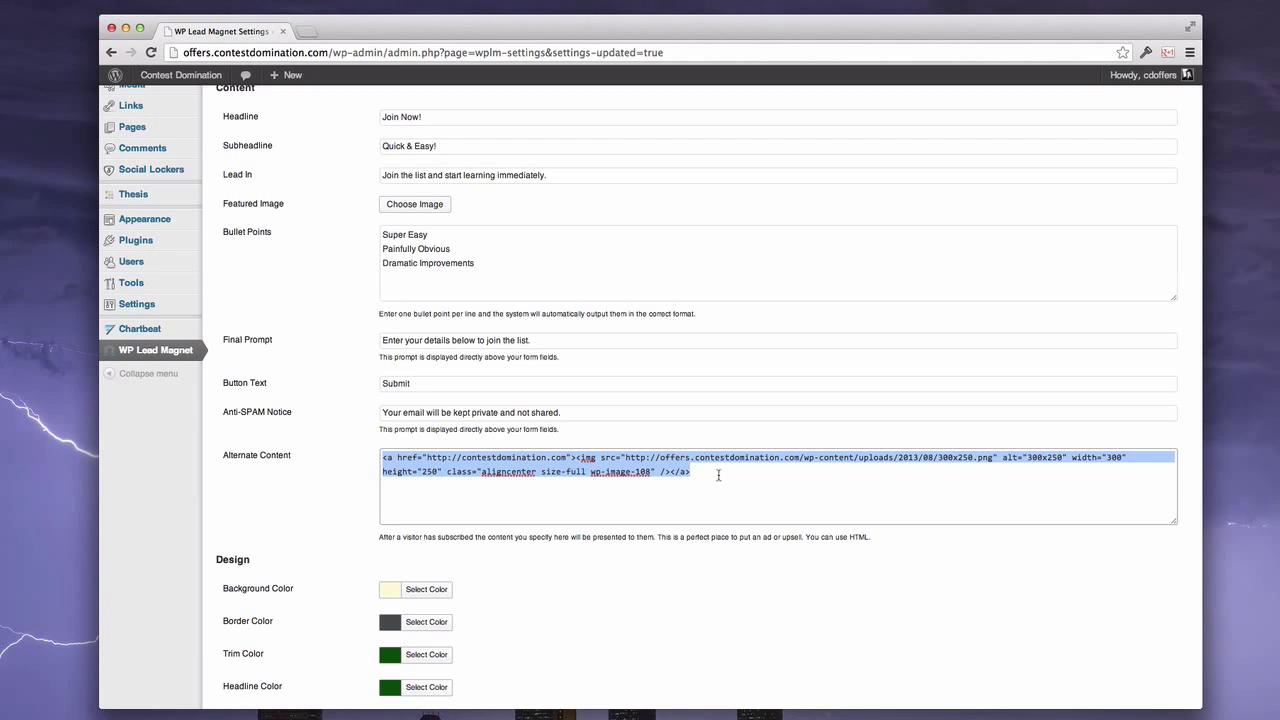
left_click(347, 533)
Look over the Sidebar Widget's color options down to the affiliate link shadow color and return to its headline
scroll(337, 531, "up", 2)
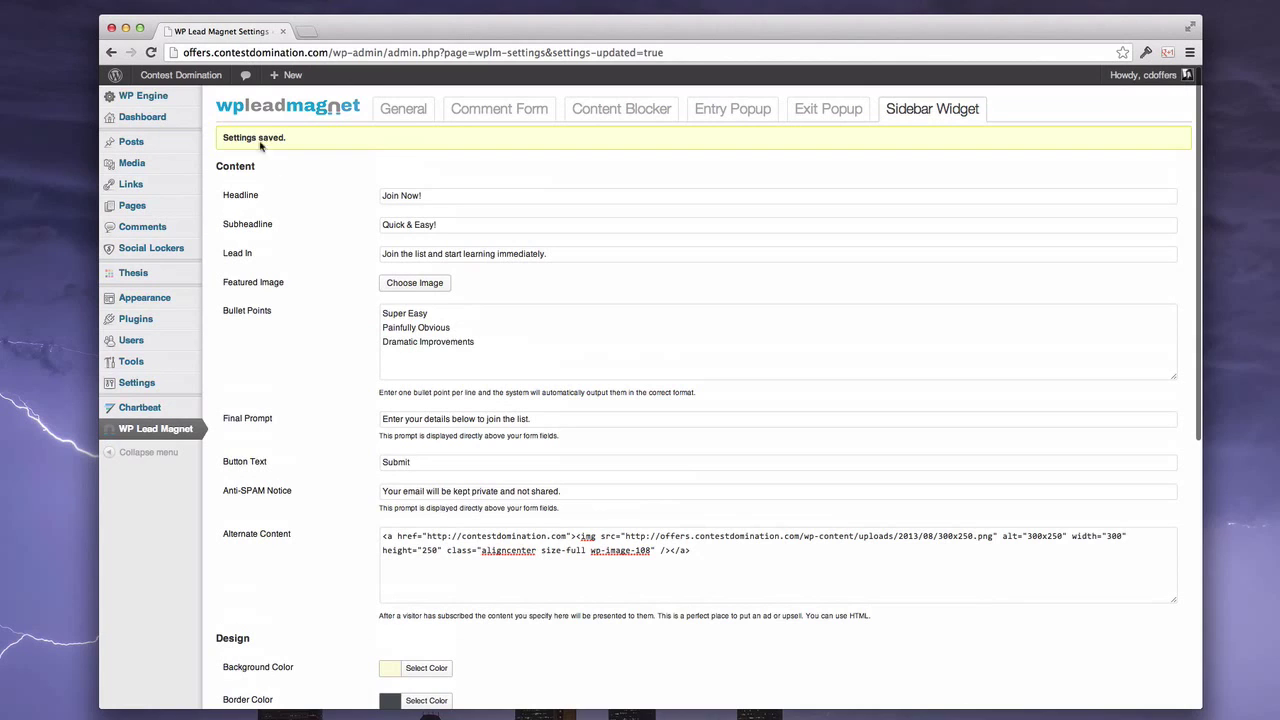
mouse_move(191, 148)
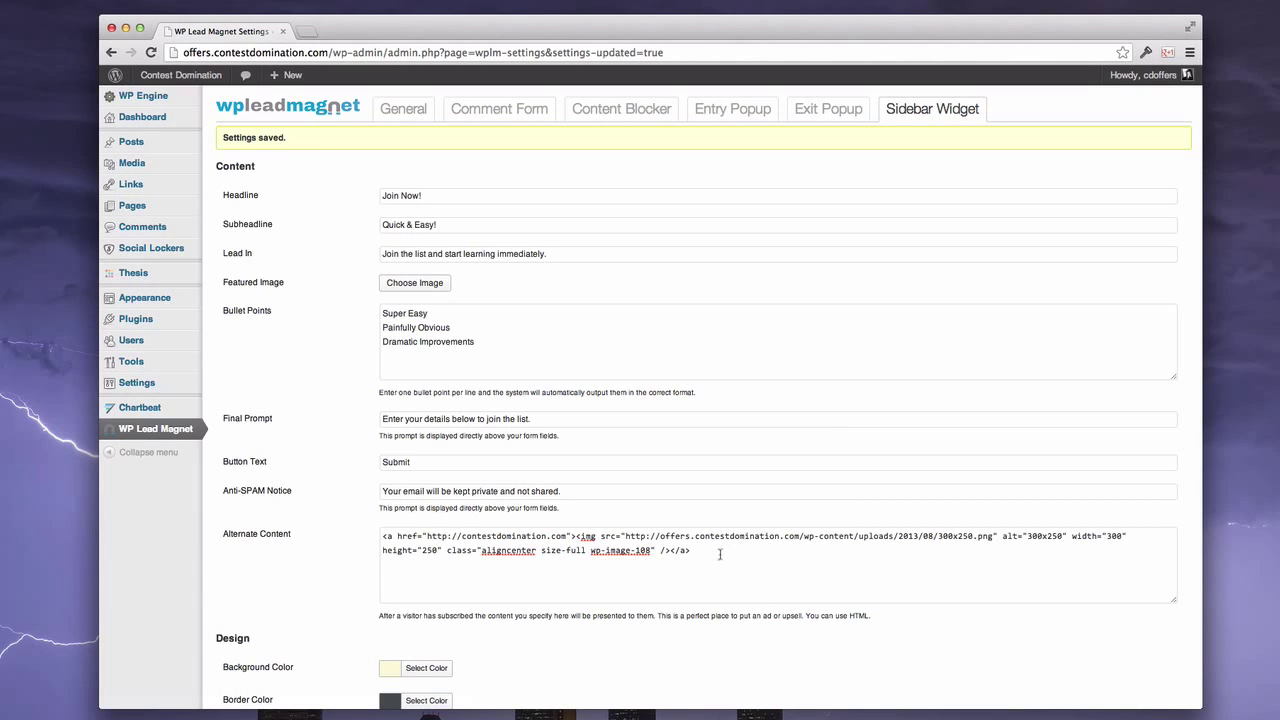
scroll(720, 555, "down", 10)
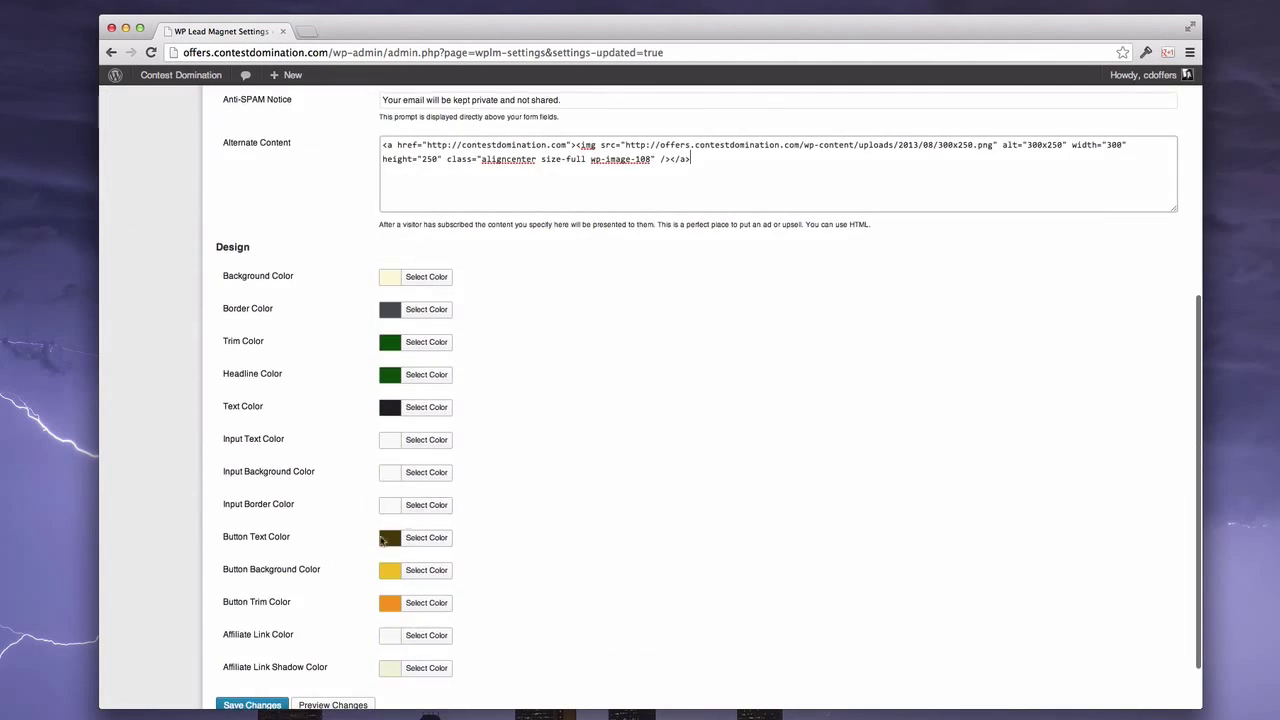
scroll(338, 567, "up", 10)
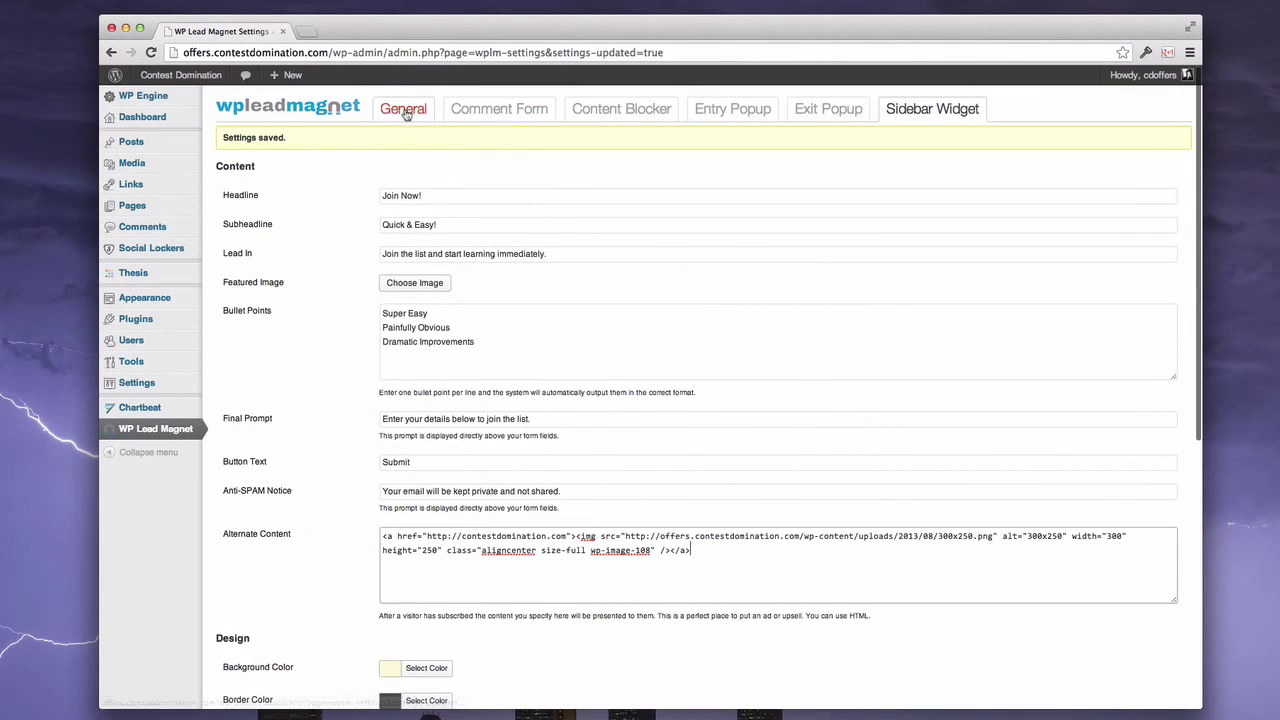
Save the plugin's General settings with Aggressive targeting and open a preview of the site
left_click(404, 110)
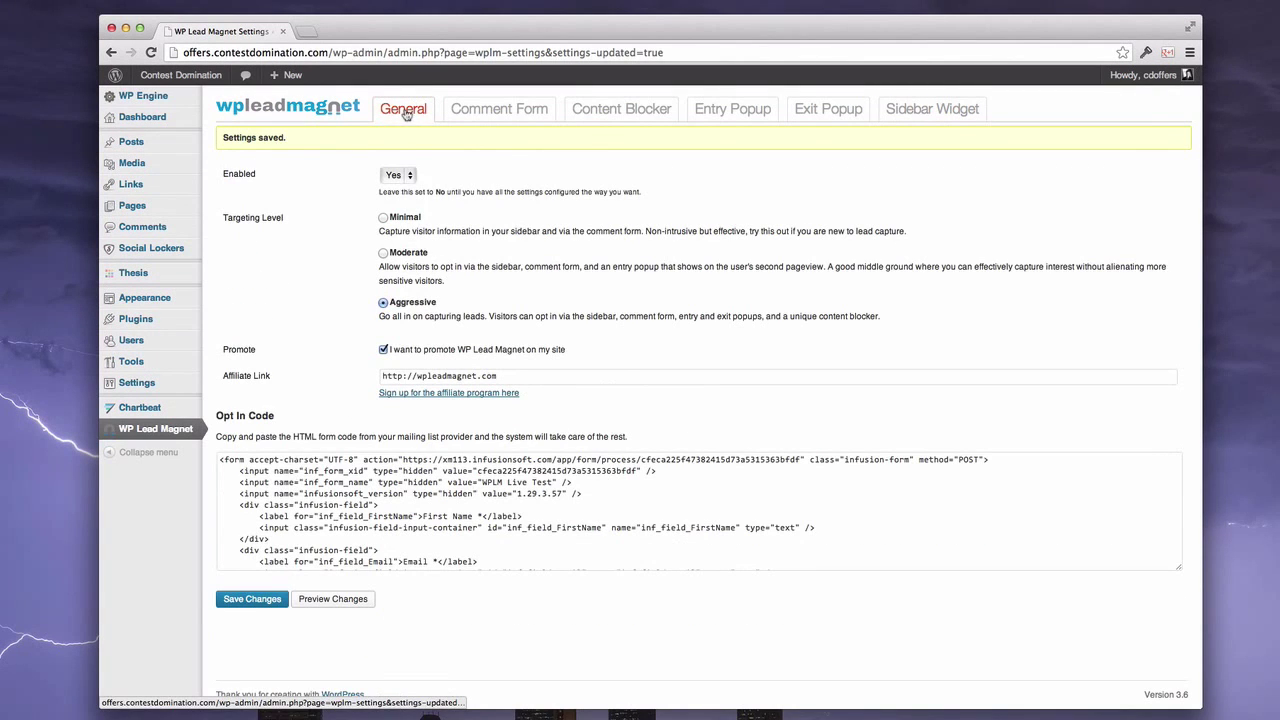
left_click(263, 599)
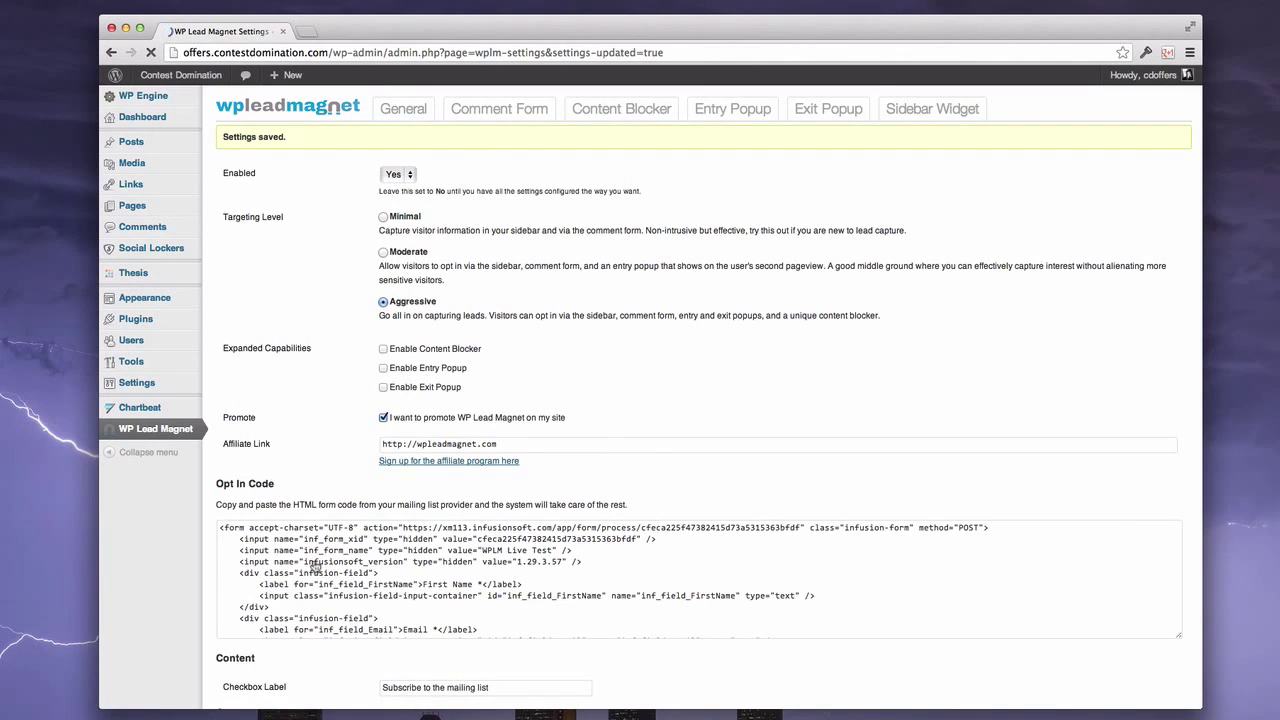
scroll(315, 565, "down", 3)
left_click(333, 599)
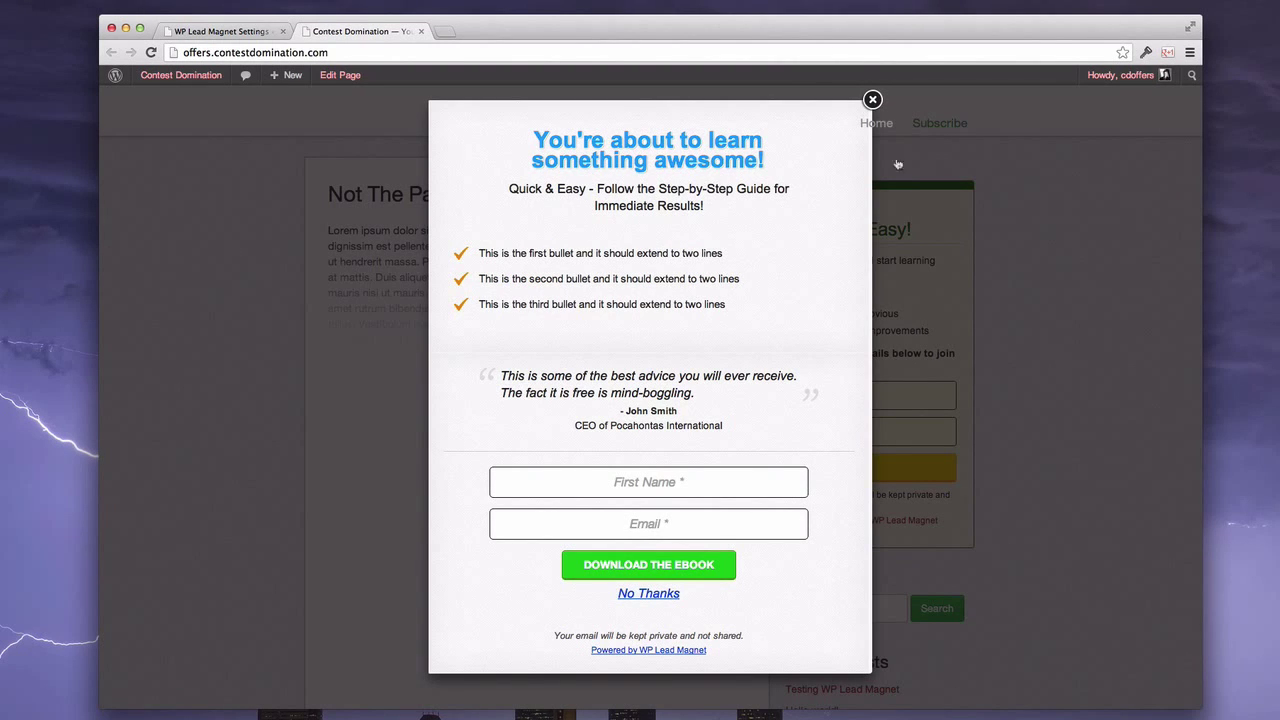
Dismiss the entry popup and look over the homepage's content blocker and sidebar opt-in form
left_click(1032, 404)
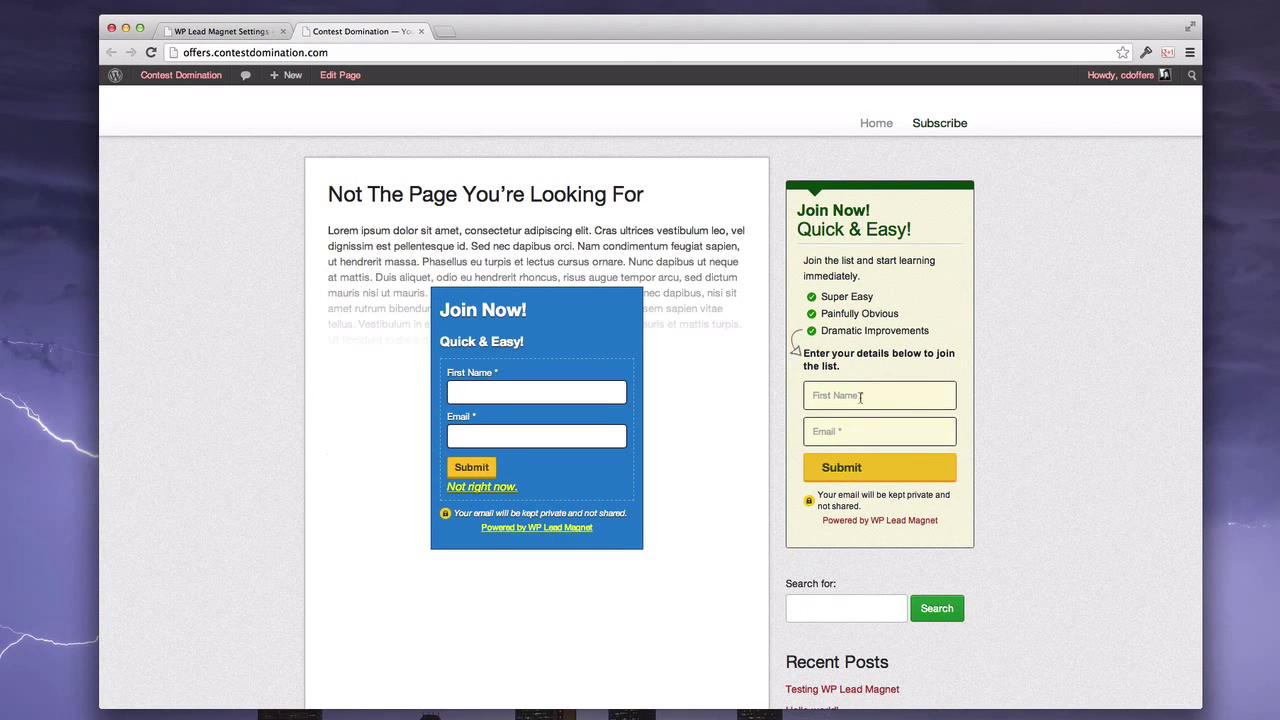
scroll(665, 430, "down", 5)
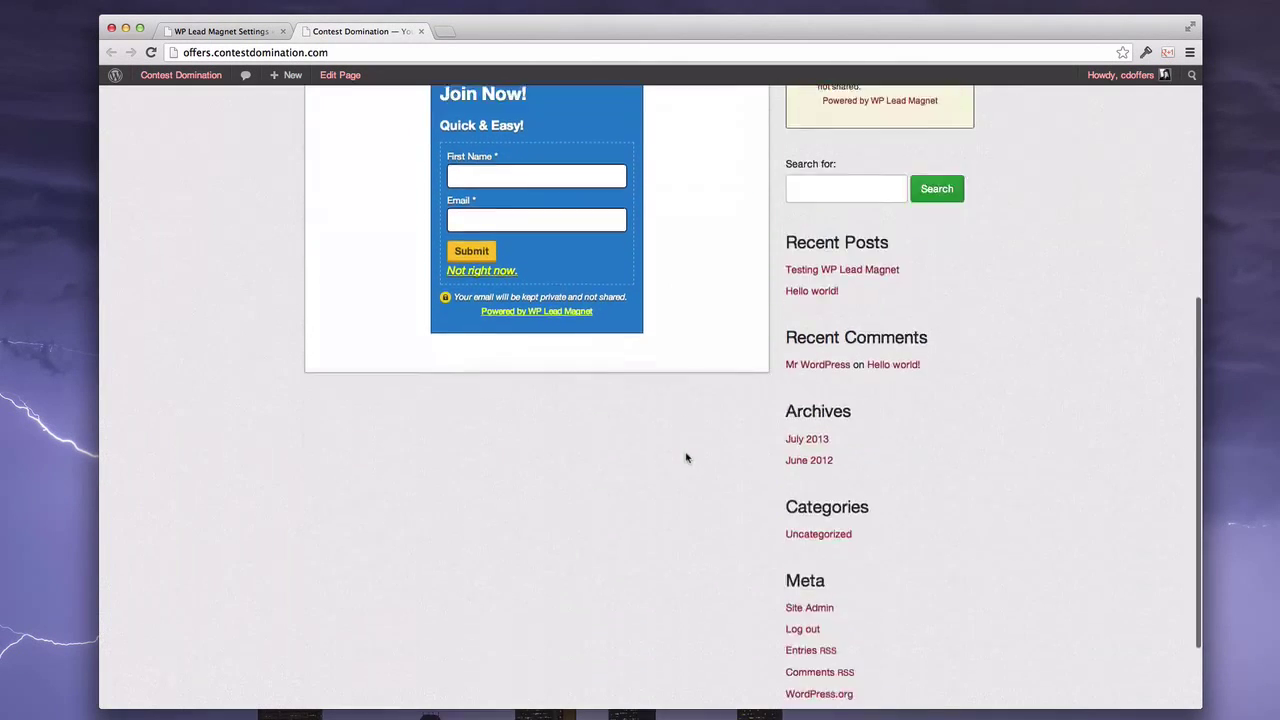
scroll(686, 455, "up", 5)
scroll(686, 452, "down", 8)
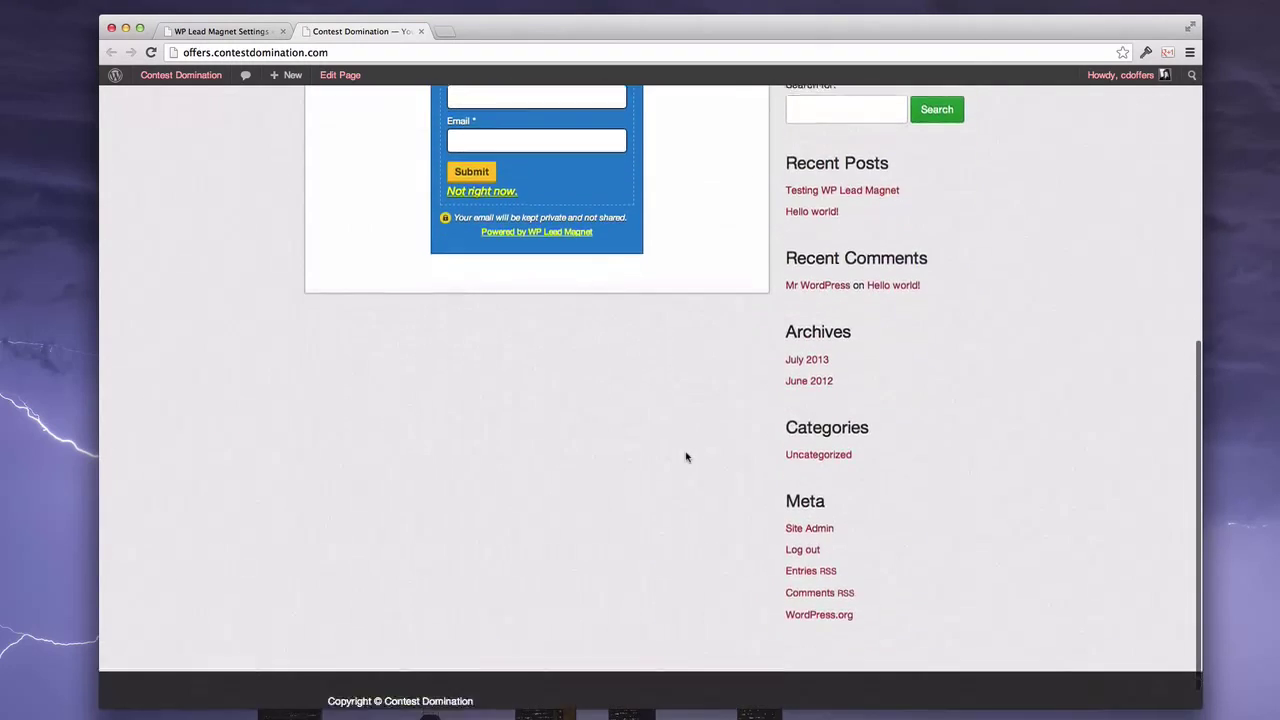
scroll(686, 452, "up", 4)
Open the "Testing WP Lead Magnet" post and examine the mailing list checkbox beneath its comment box
left_click(855, 432)
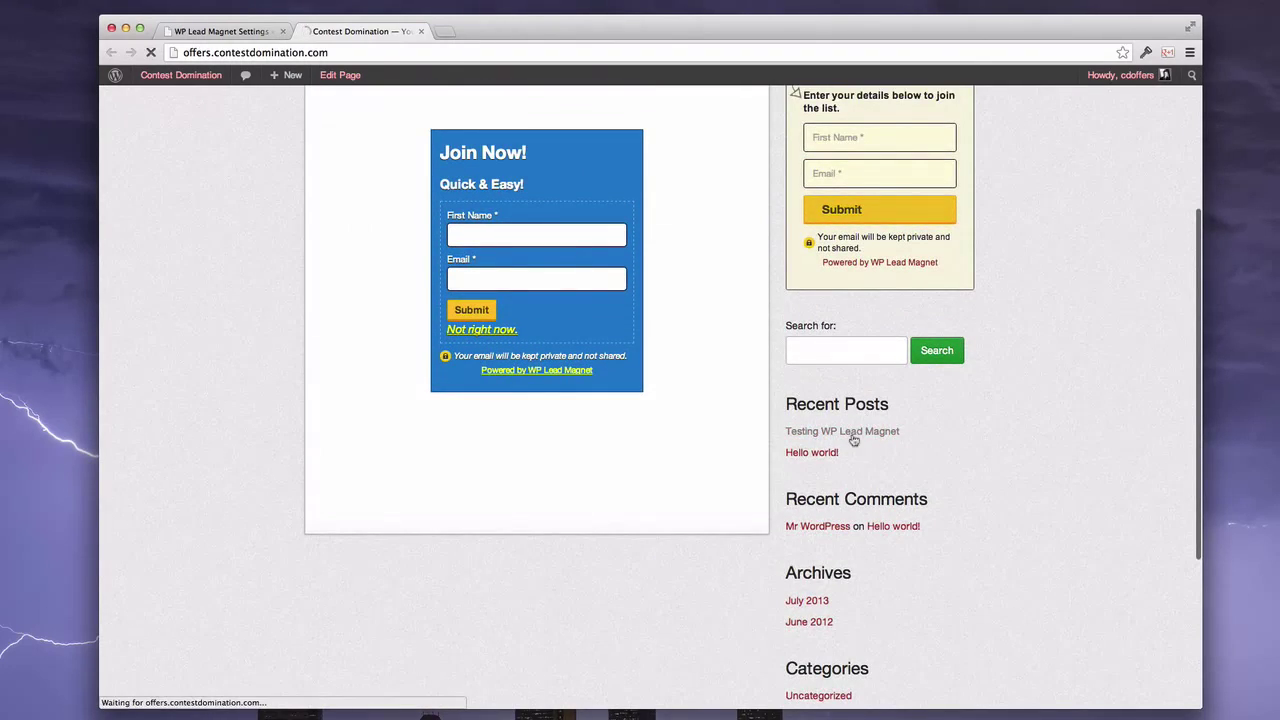
scroll(630, 491, "down", 10)
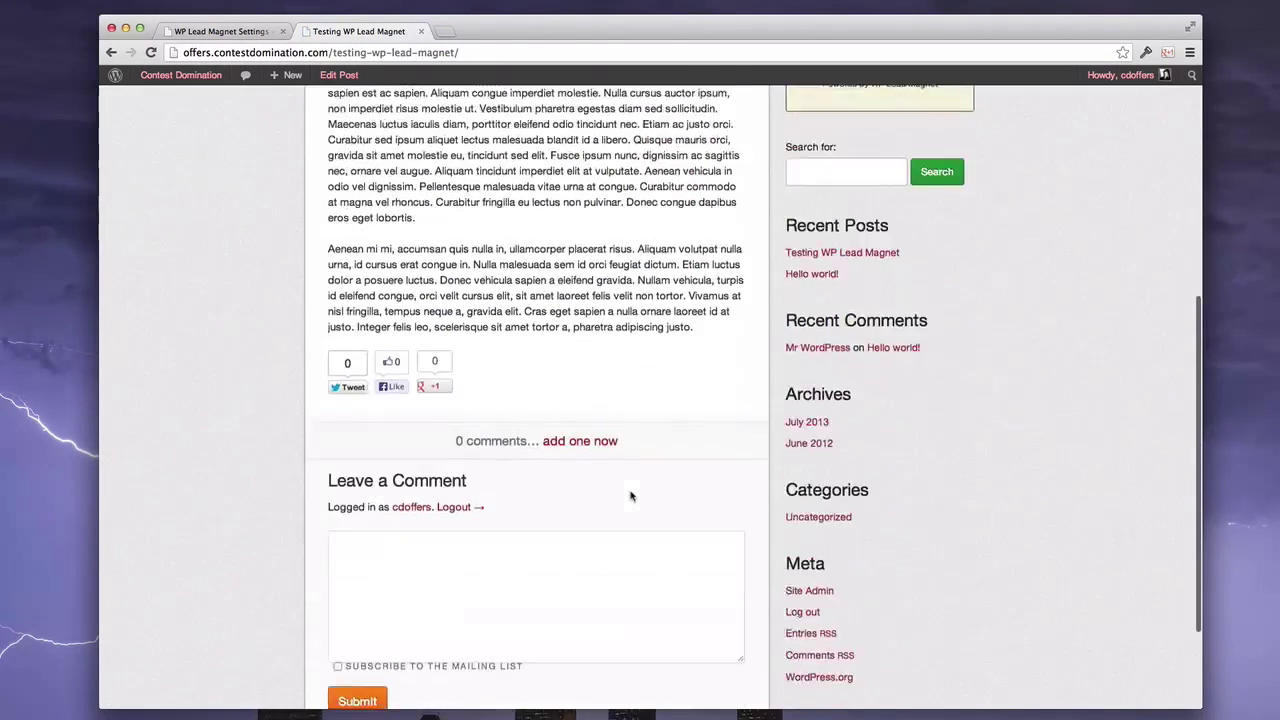
scroll(630, 491, "up", 3)
scroll(630, 491, "down", 4)
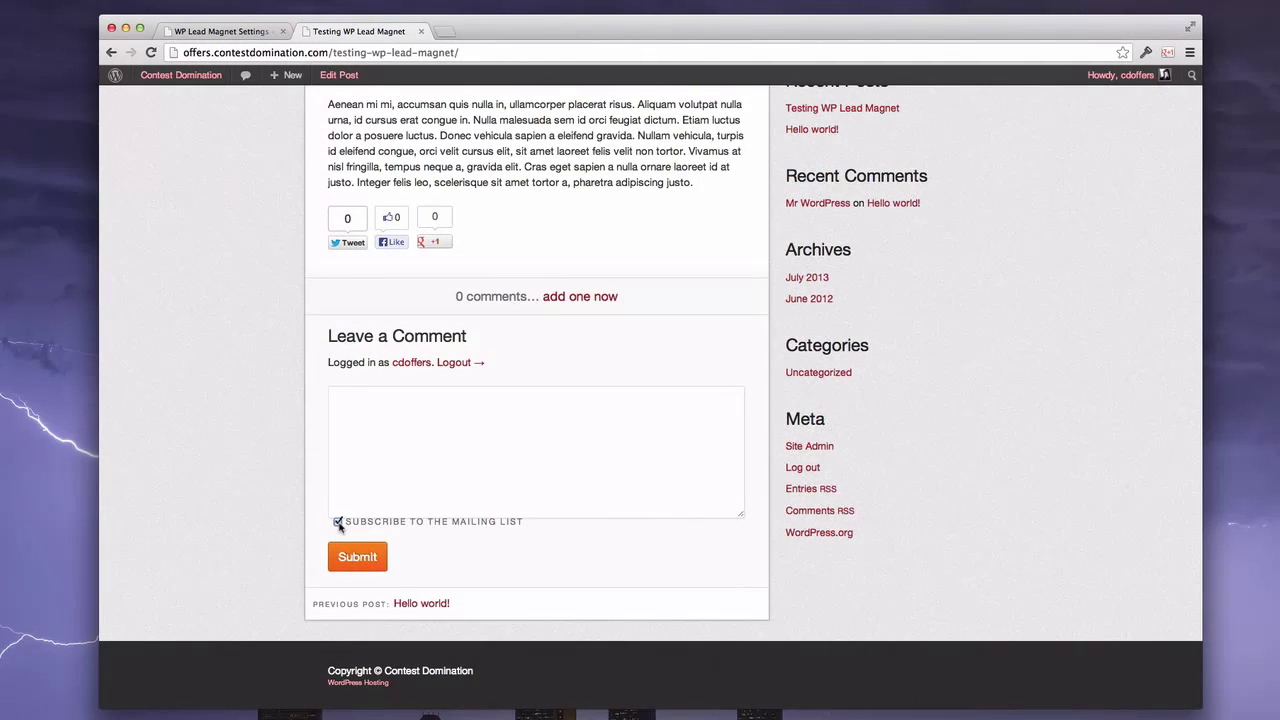
scroll(252, 545, "up", 10)
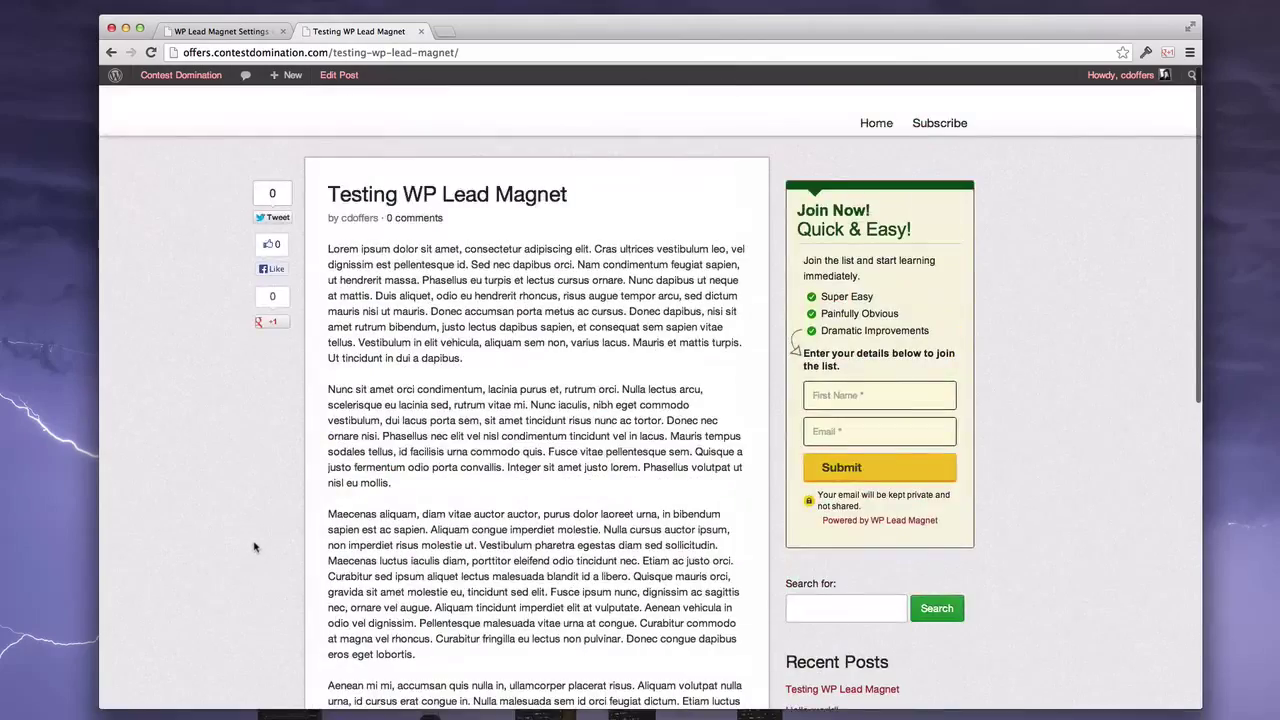
scroll(254, 548, "down", 10)
Subscribe through the post's sidebar widget by entering the visitor's first name and email and submitting the form
scroll(254, 548, "up", 10)
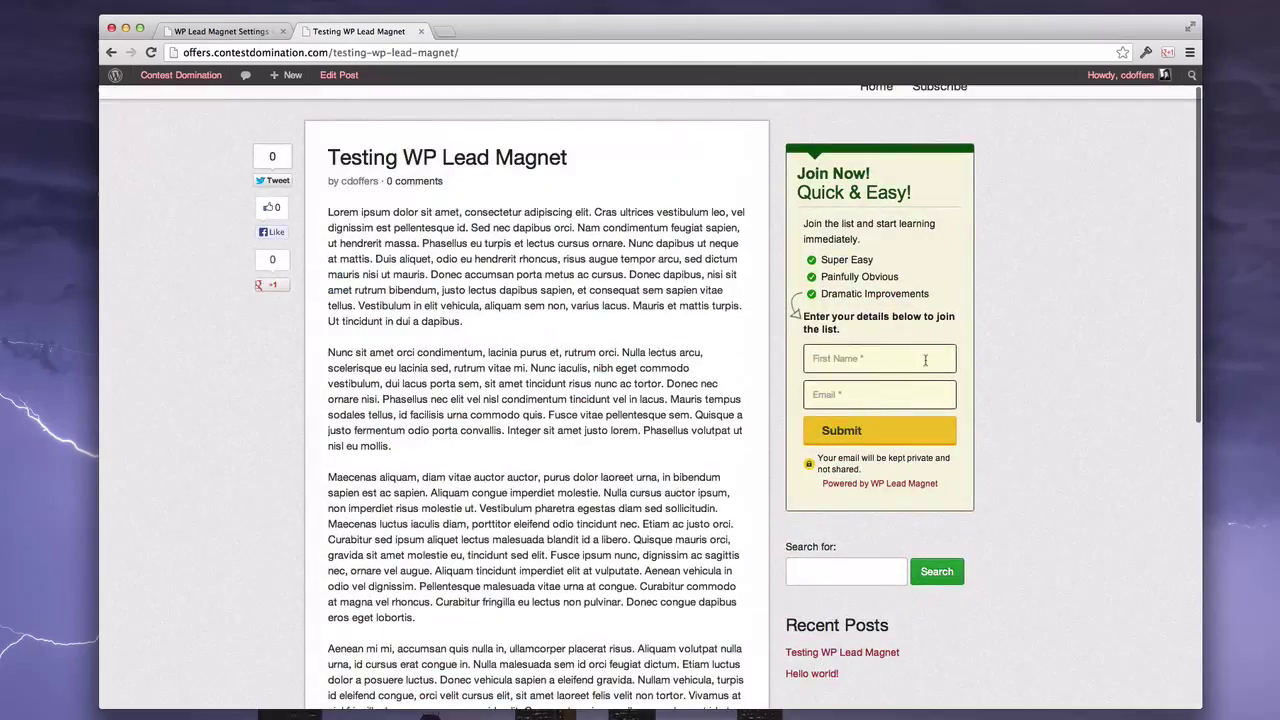
type("Travis")
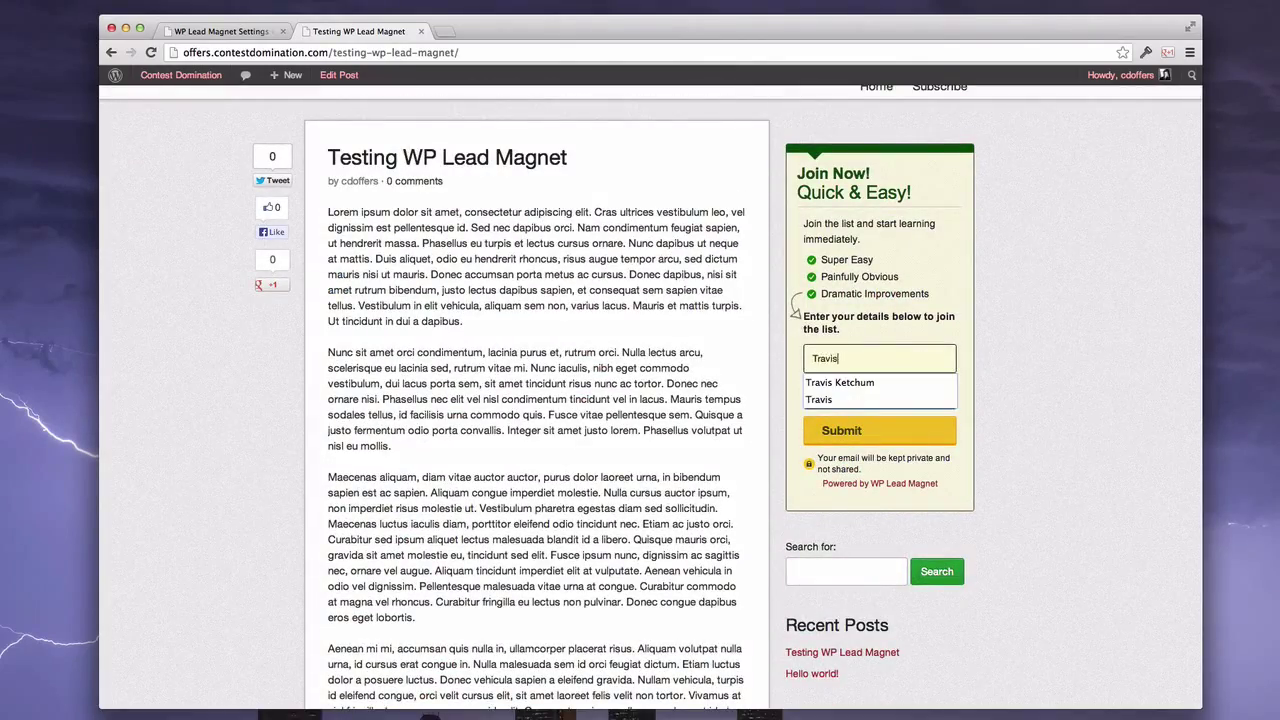
key("Tab")
type("tra")
key("Down")
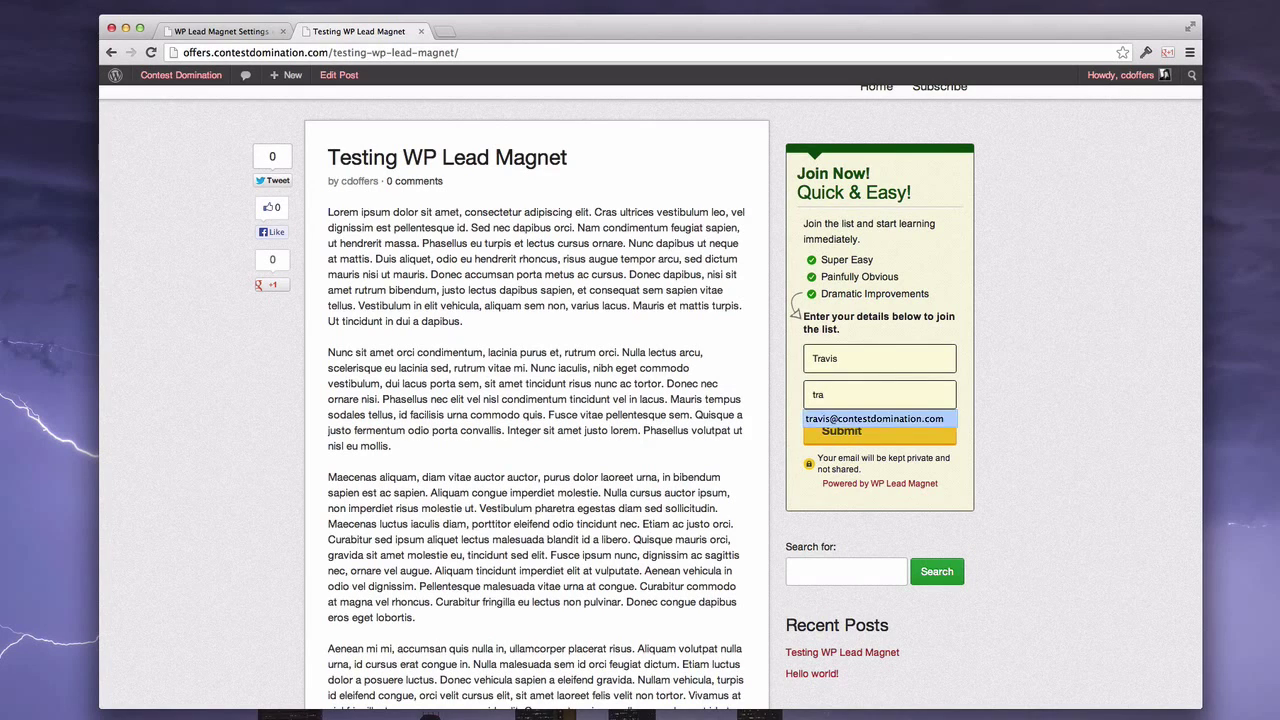
key("Return")
left_click(843, 429)
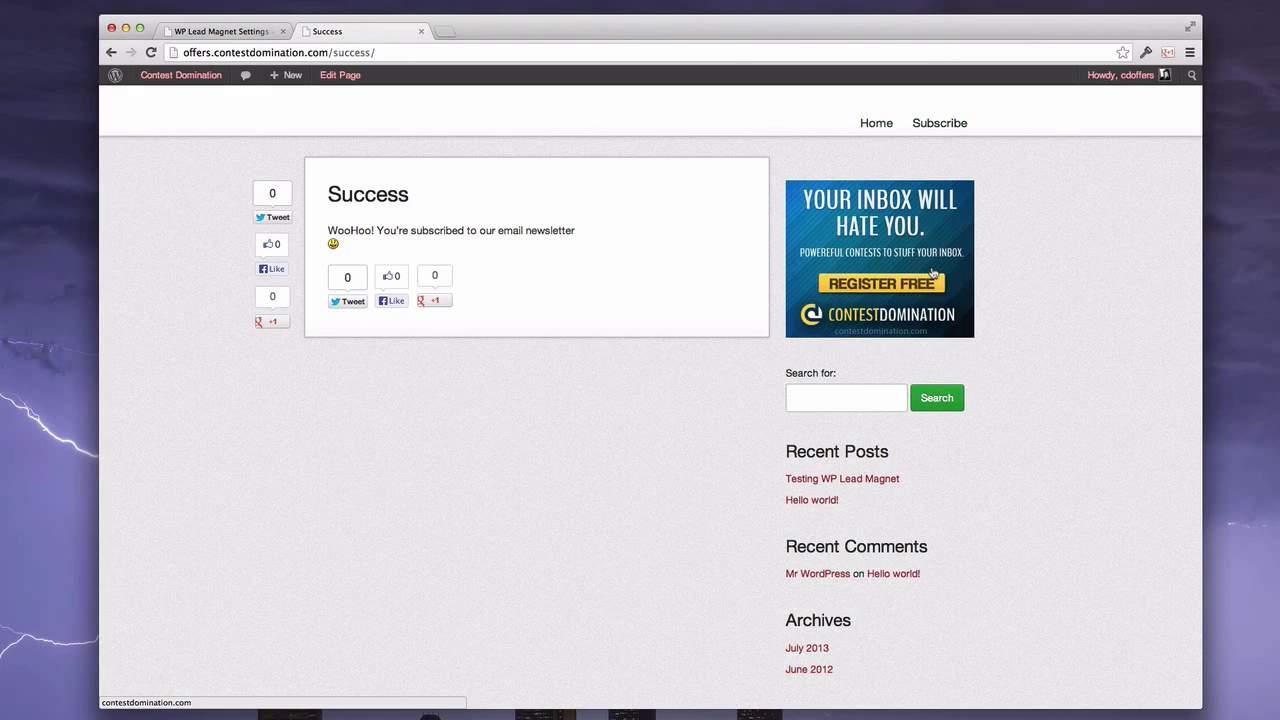
Go to the homepage and look over its content as a subscribed visitor
left_click(877, 130)
scroll(760, 390, "down", 10)
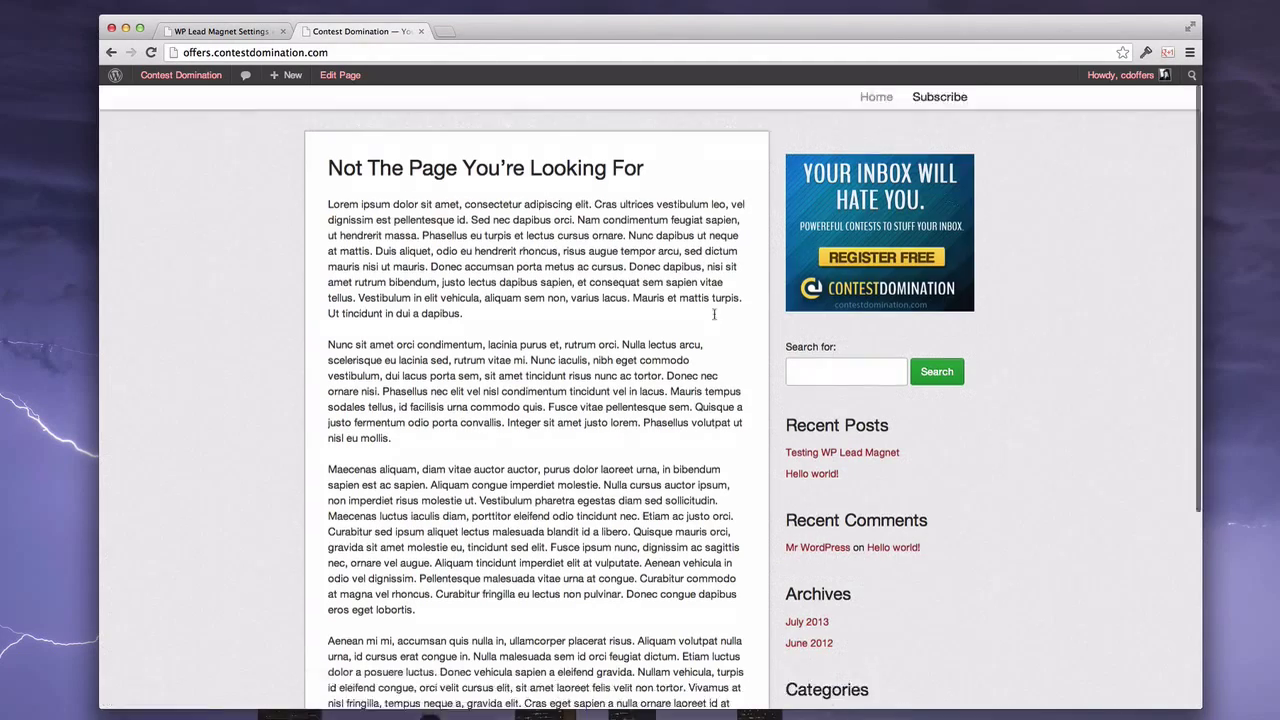
scroll(760, 390, "up", 10)
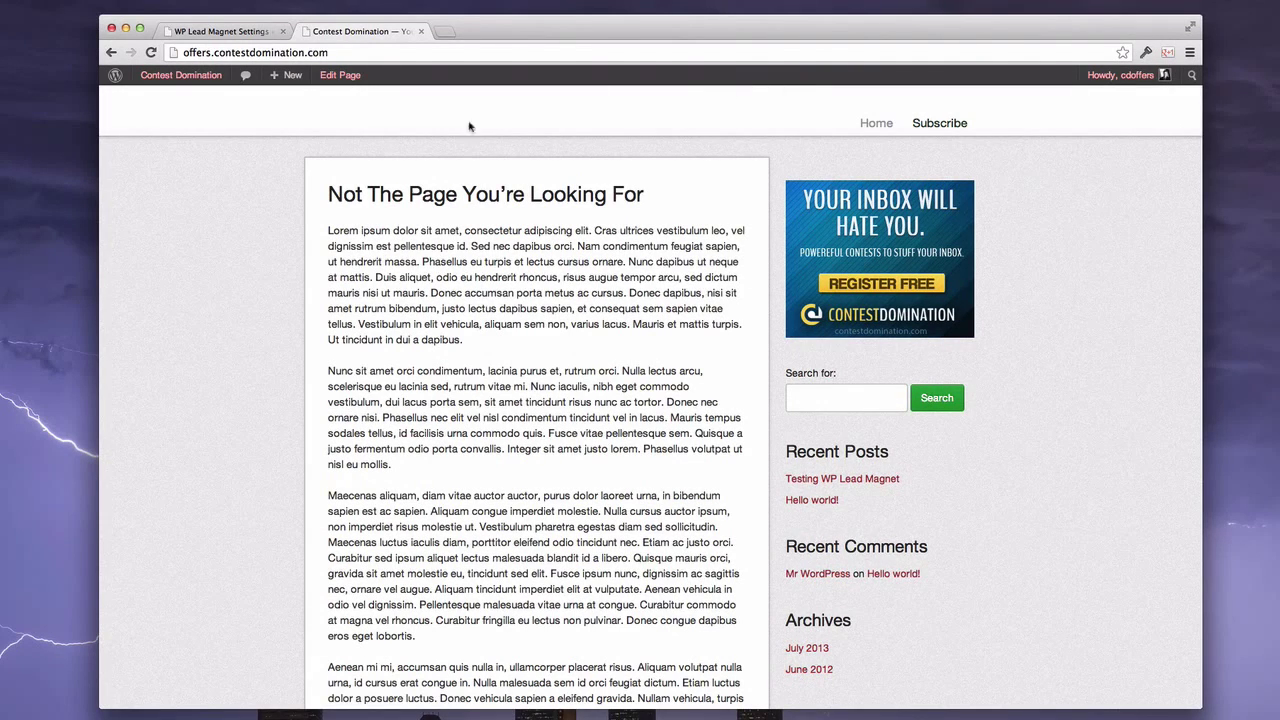
Reopen the site preview from the plugin settings and dismiss its entry popup and content blocker
left_click(424, 31)
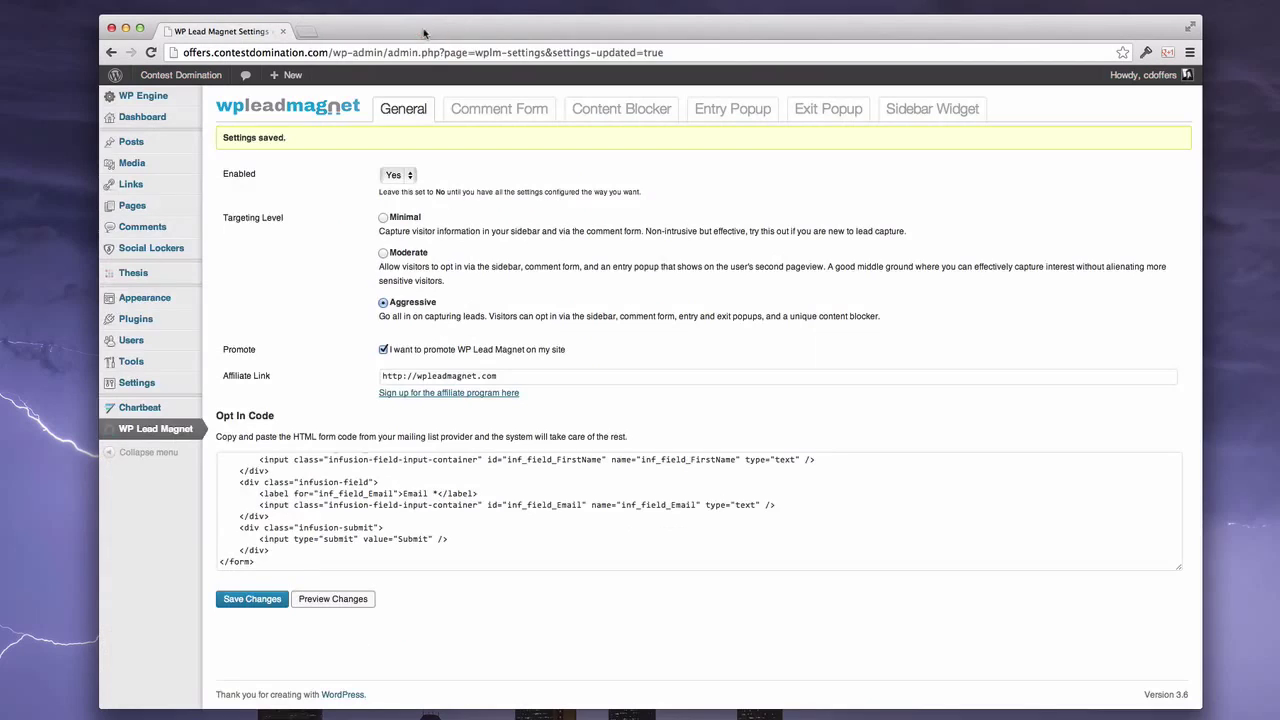
left_click(340, 605)
left_click(272, 568)
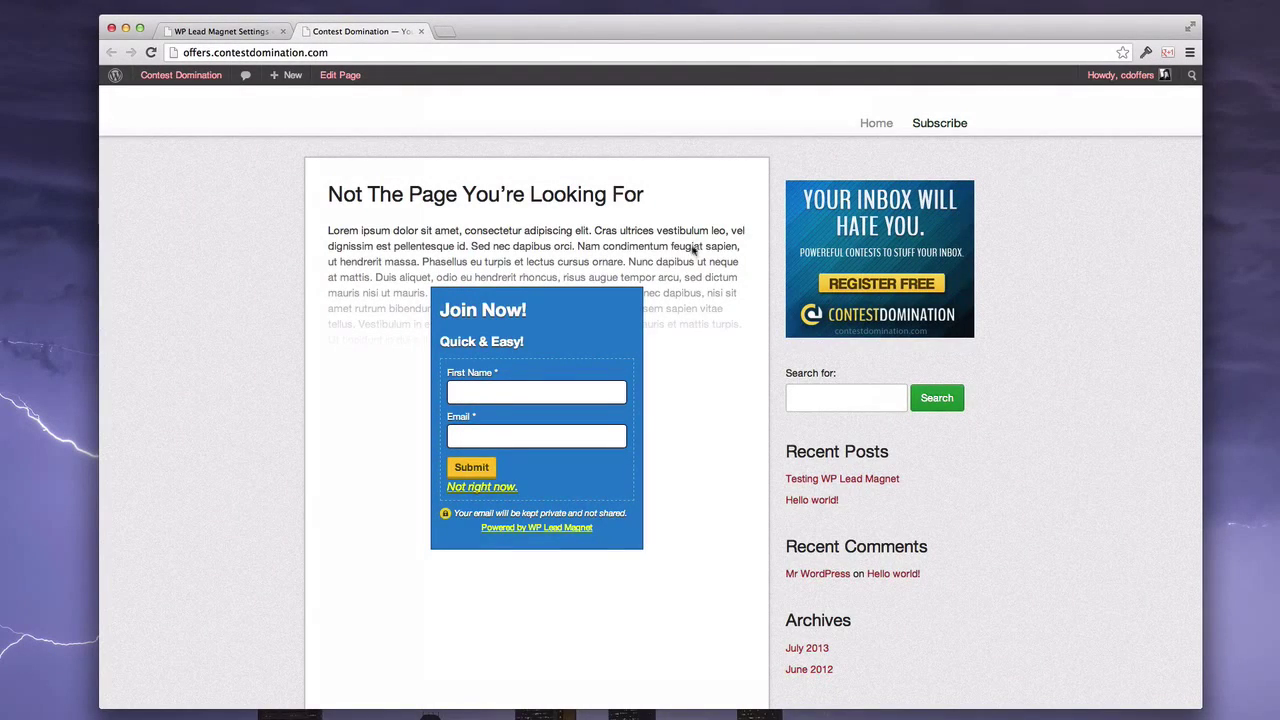
left_click(490, 486)
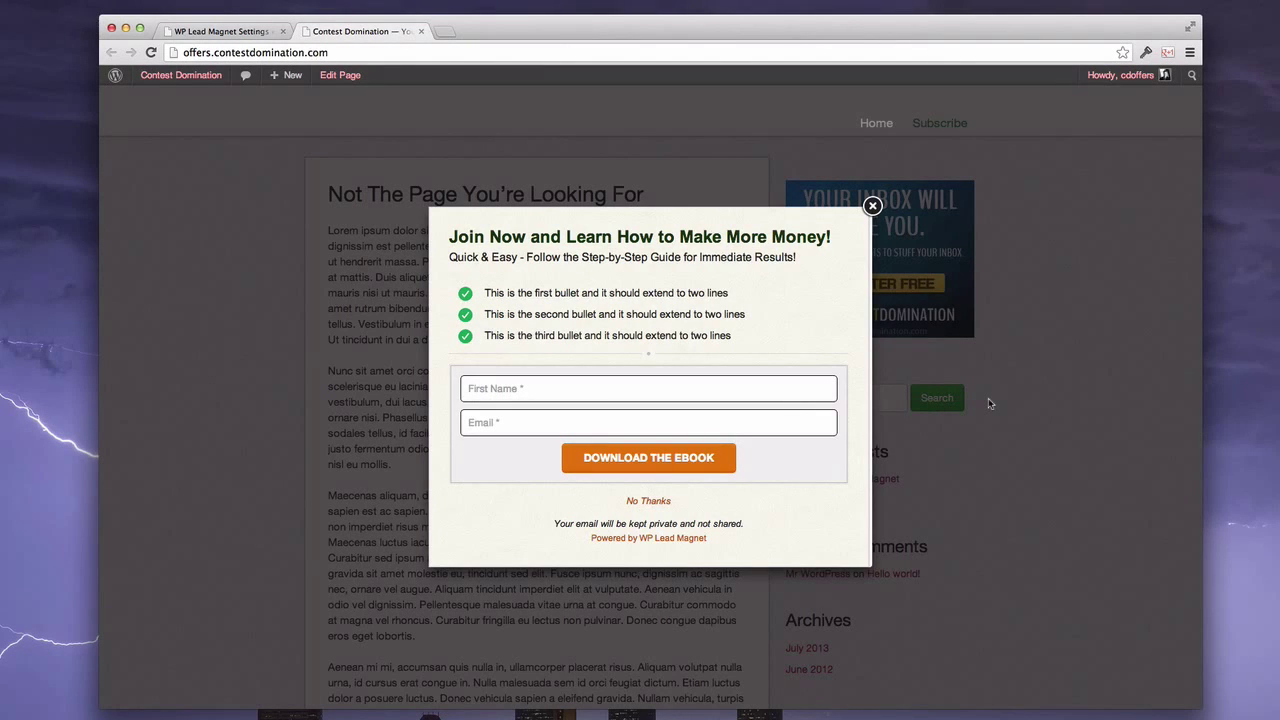
Examine the bullet points and the name and email fields of the "Join Now and Learn How to Make More Money!" exit popup
triple_click(485, 291)
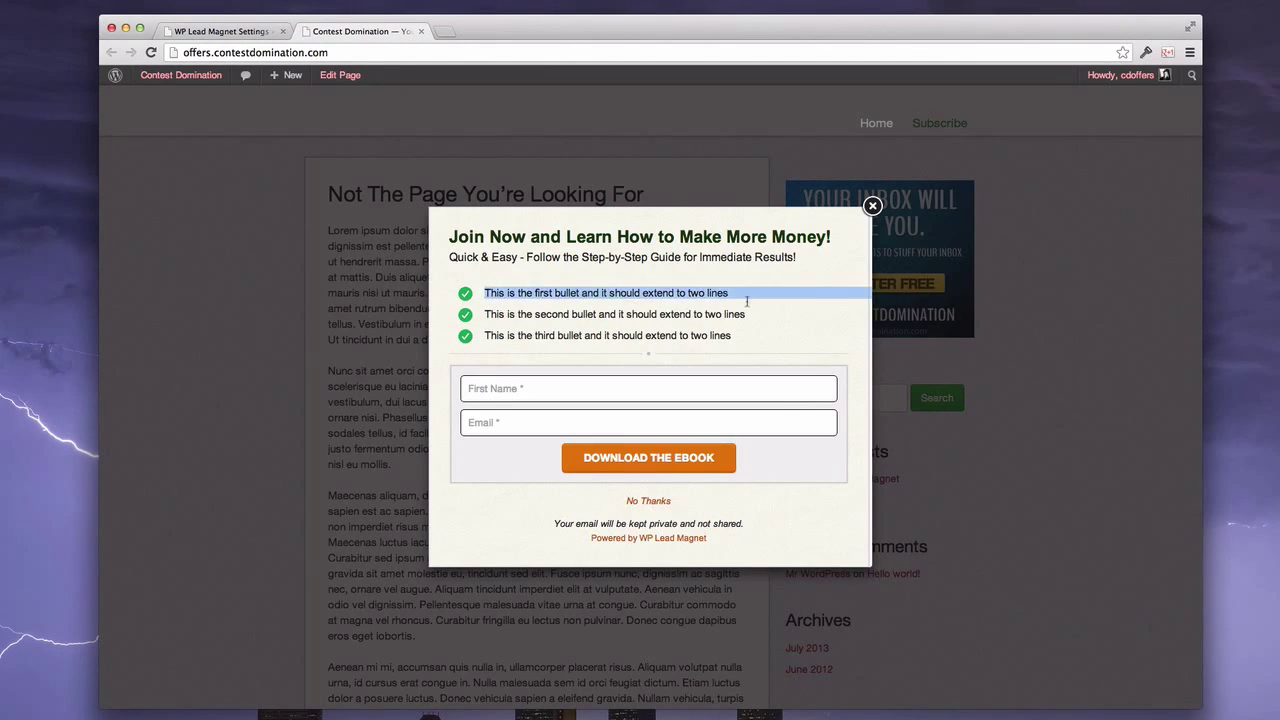
left_click(706, 385)
left_click(690, 425)
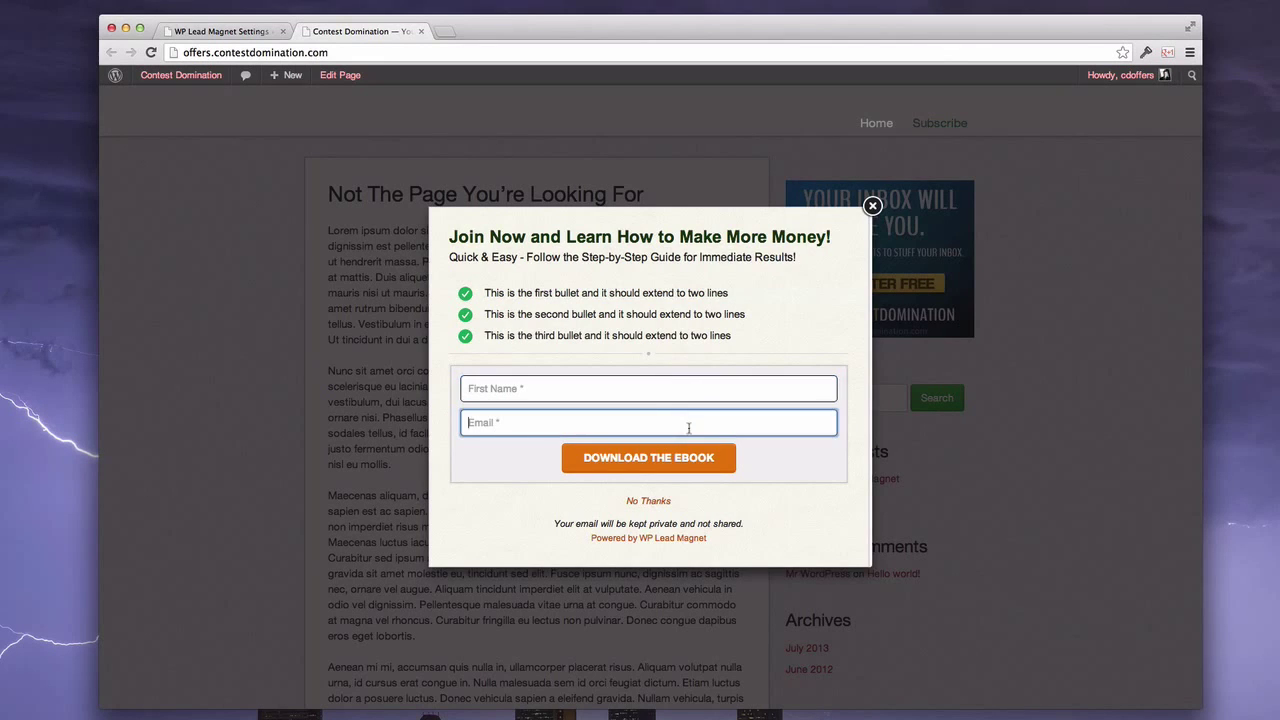